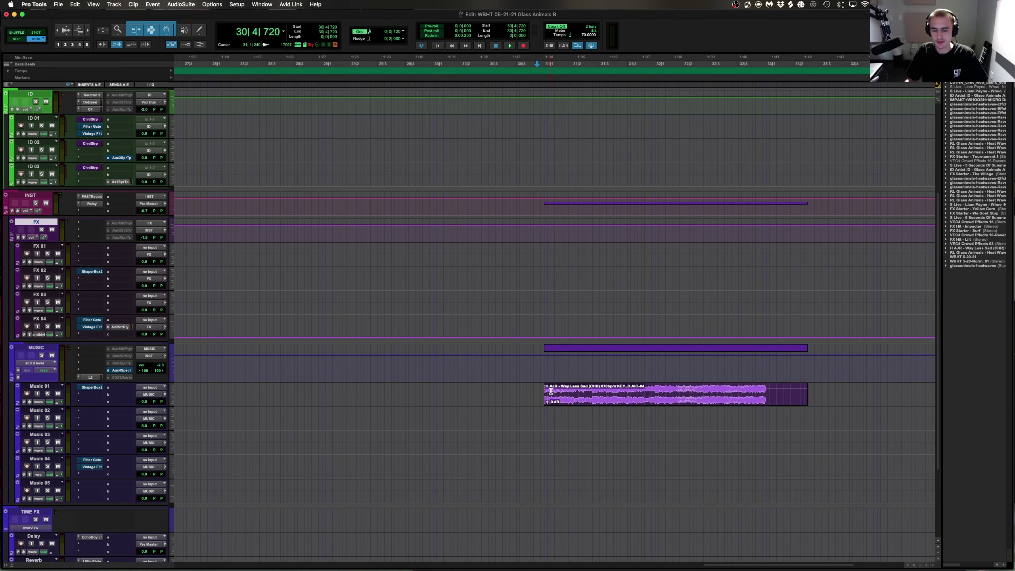
# Split the AJR clip on Music 01 at 31|1|240 to isolate a short slice of its beginning
pyautogui.click(551, 391)
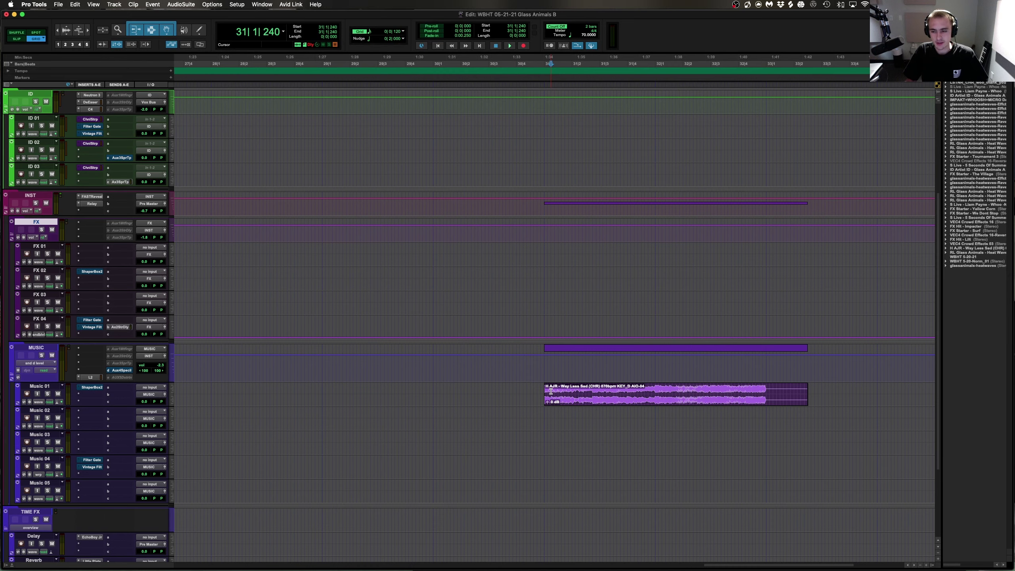
pyautogui.press('t')
pyautogui.press('t')
pyautogui.press('t')
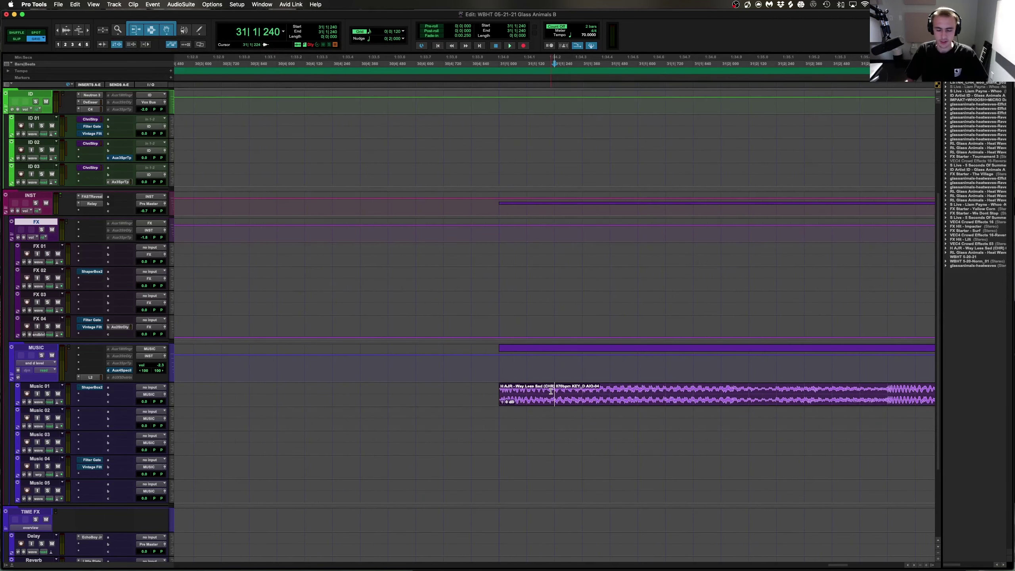
pyautogui.press('b')
pyautogui.press('r')
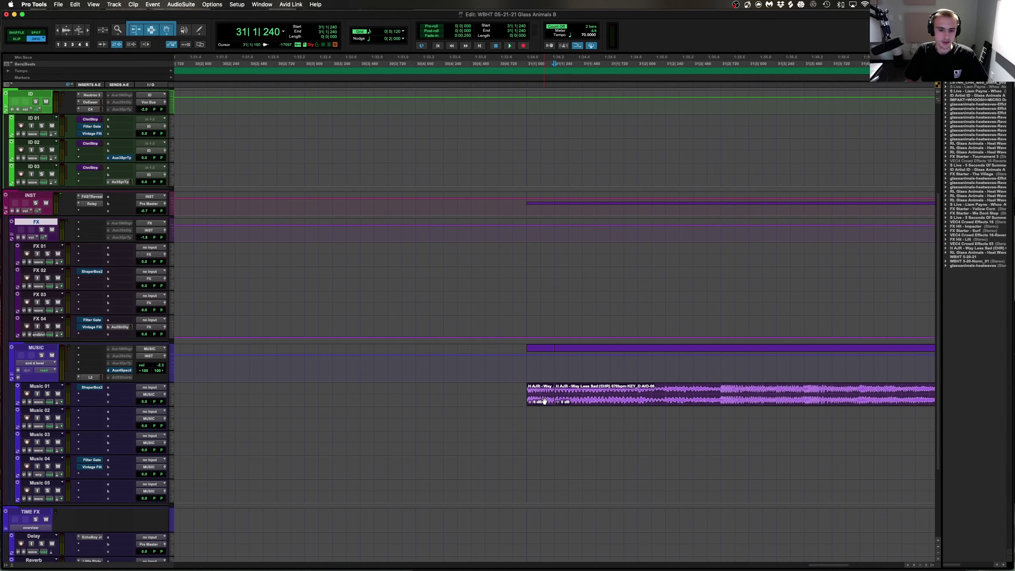
# Copy the short opening slice from Music 01 down to Music 03 at 30|2|360
pyautogui.moveTo(544, 401); pyautogui.dragTo(544, 426)
pyautogui.press('r')
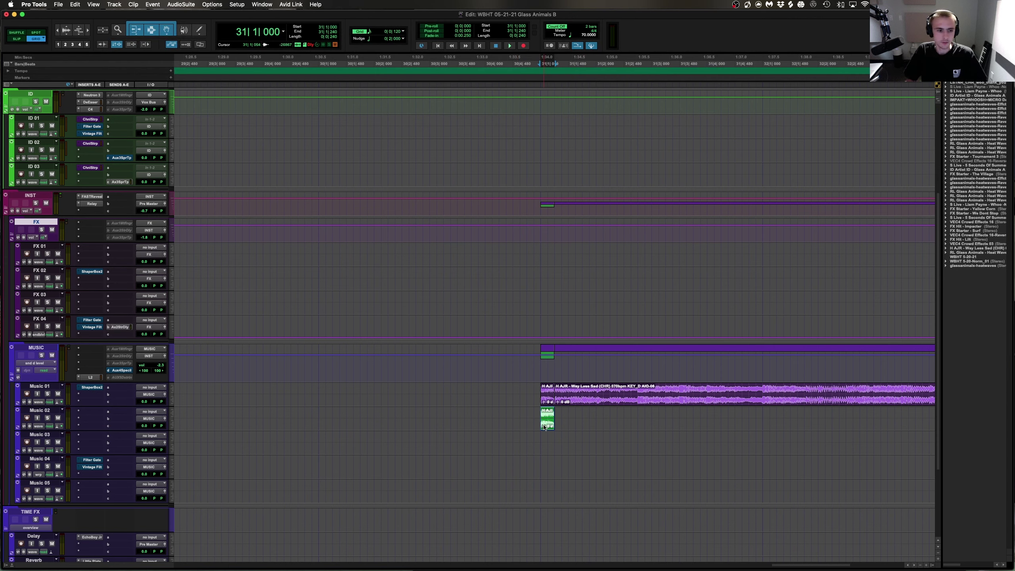
pyautogui.moveTo(546, 426); pyautogui.dragTo(400, 450)
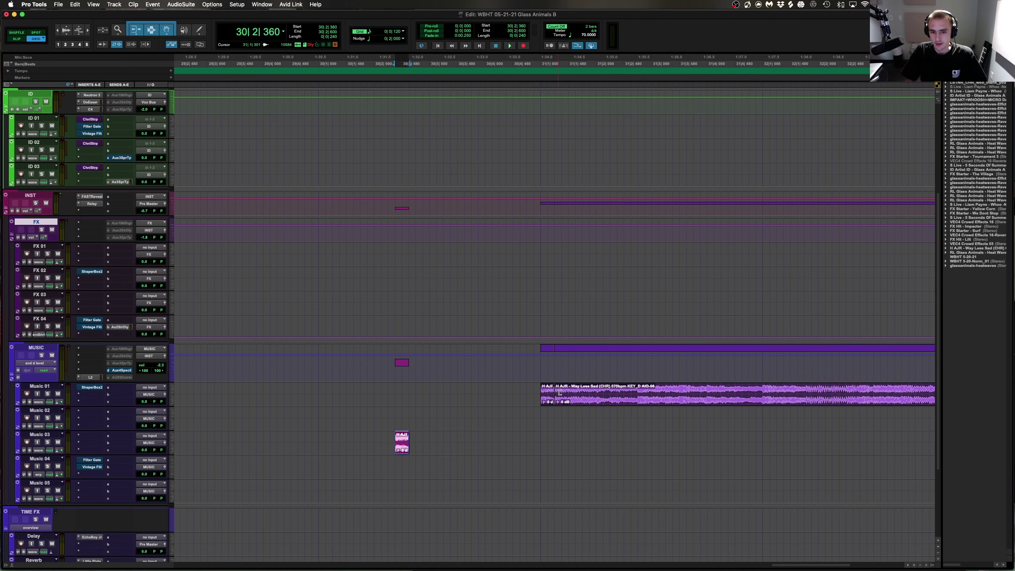
# Extend the main Music 01 clip back over its cut slice, trim its start to 31|1|000 and play it
pyautogui.moveTo(560, 392); pyautogui.dragTo(360, 392)
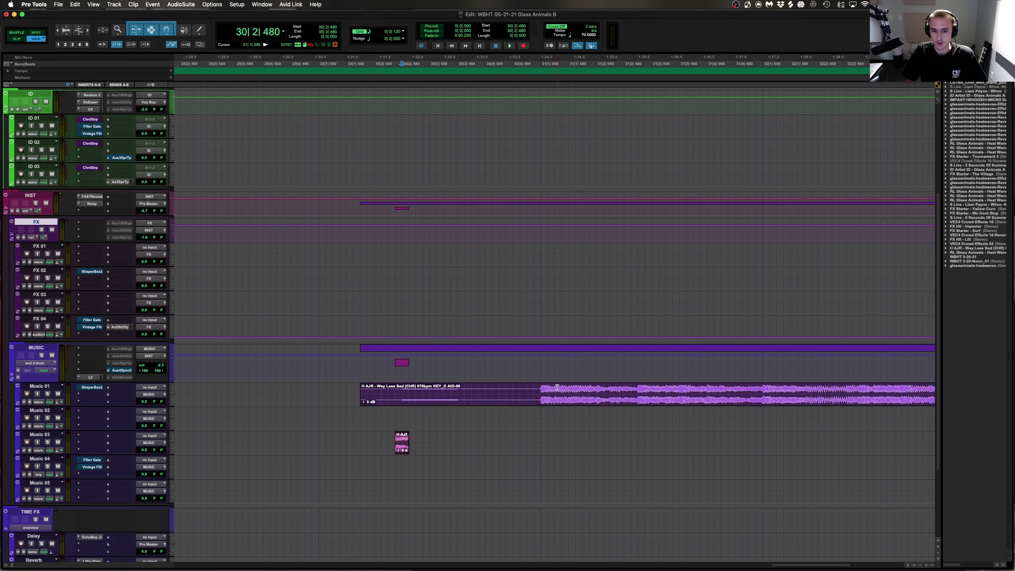
pyautogui.click(542, 390)
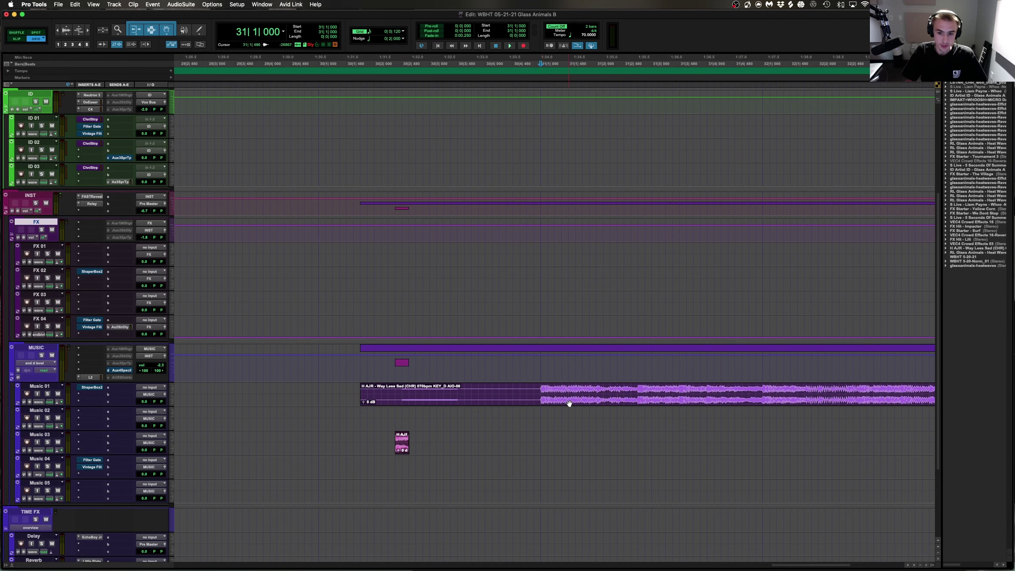
pyautogui.press('super+z')
pyautogui.press('space')
pyautogui.press('super+bracketleft')
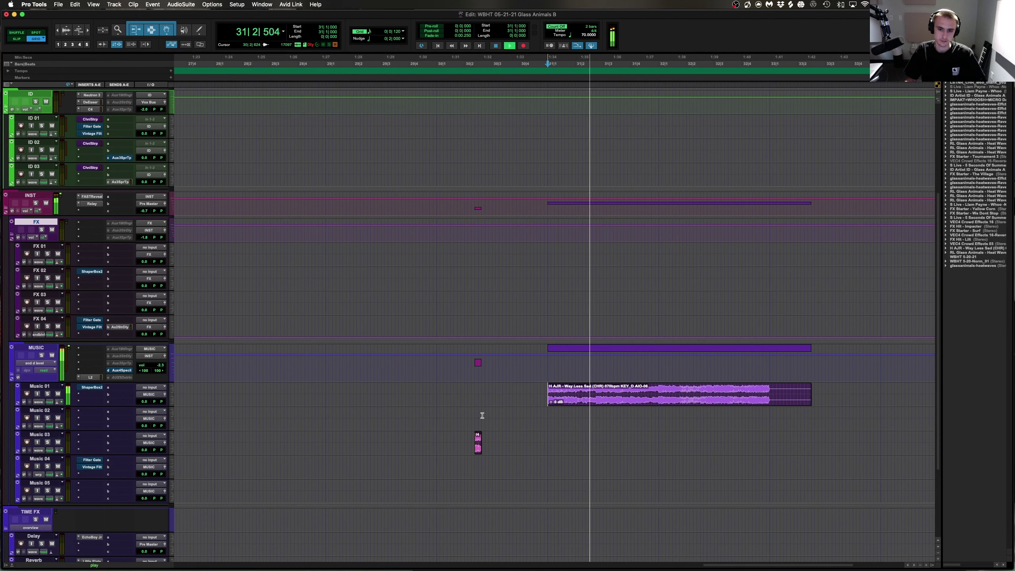
pyautogui.press('space')
# Align the Music 03 slice with 31|1|000 and select the track from 30|1|000 through the slice
pyautogui.moveTo(478, 442); pyautogui.dragTo(332, 443)
pyautogui.press('super+bracketright')
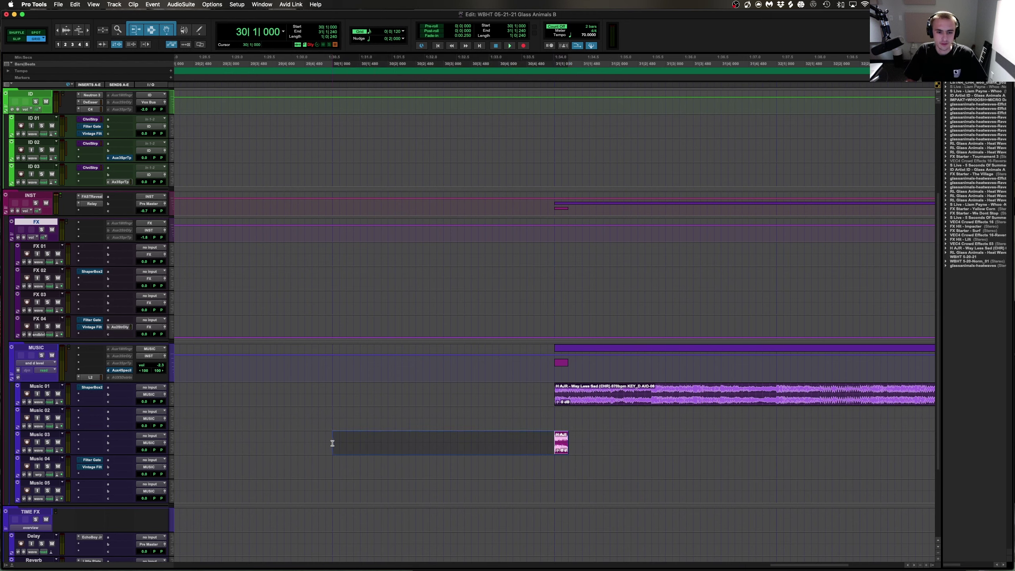
# Render a reversed TrueVerb Stereo reverb with a reduced room size over the Music 03 selection using AudioSuite
pyautogui.click(180, 4)
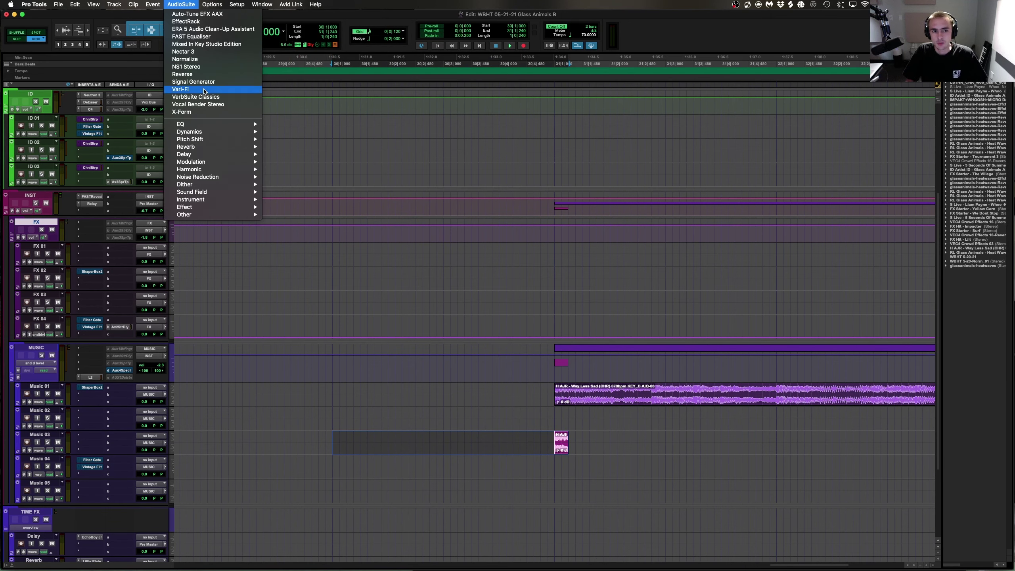
pyautogui.moveTo(200, 147)
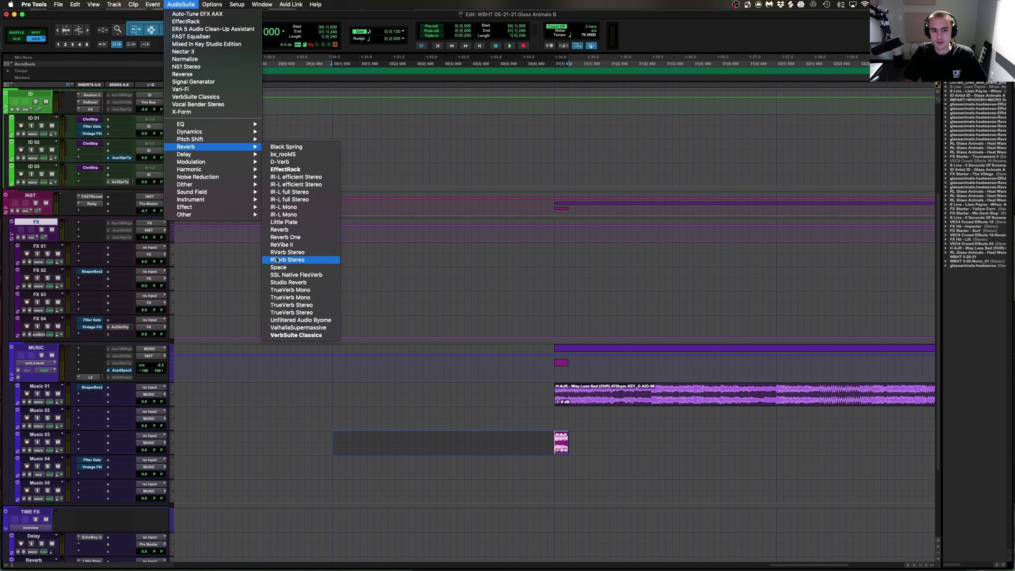
pyautogui.click(287, 305)
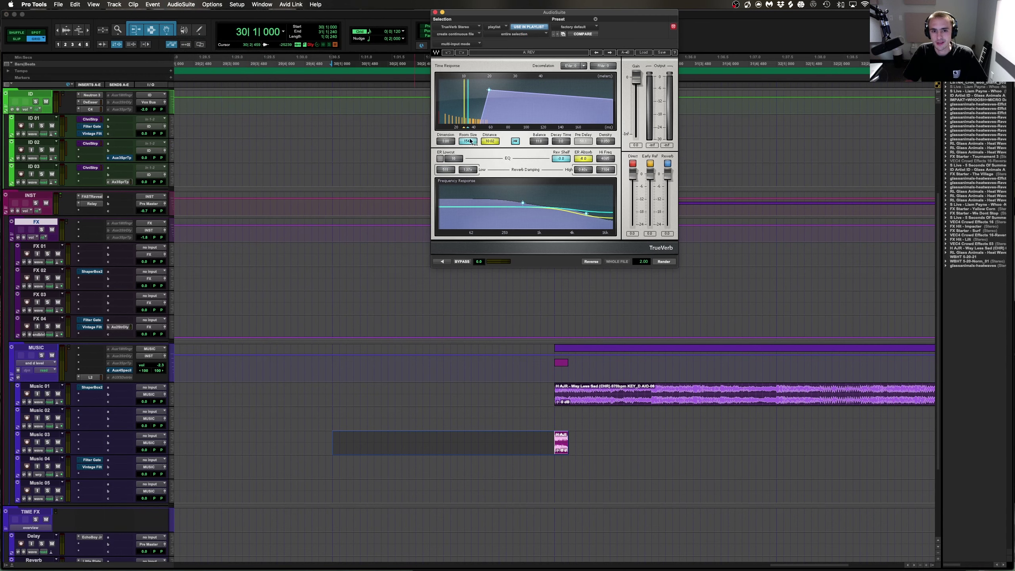
pyautogui.moveTo(471, 140); pyautogui.dragTo(453, 141)
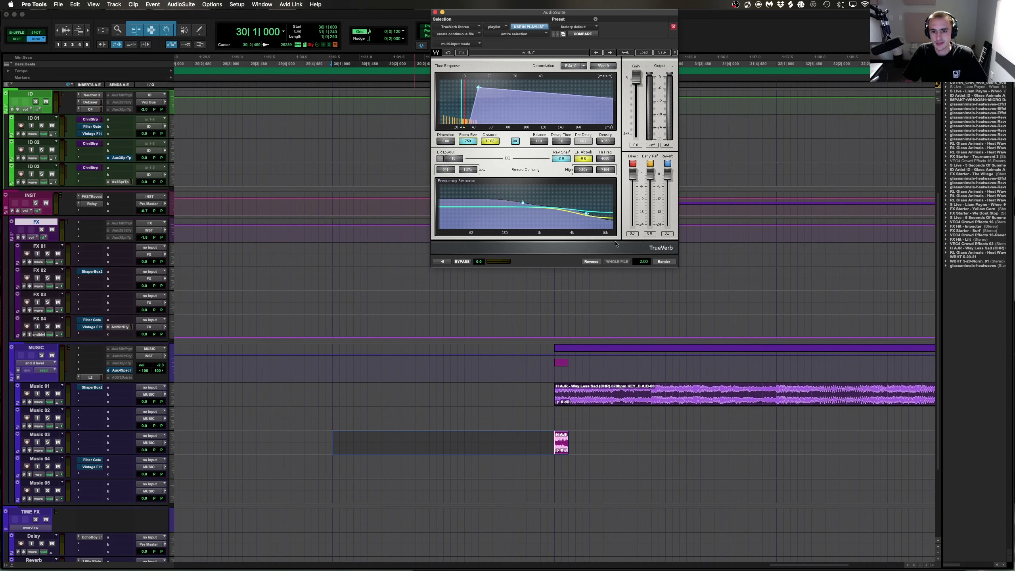
pyautogui.click(592, 262)
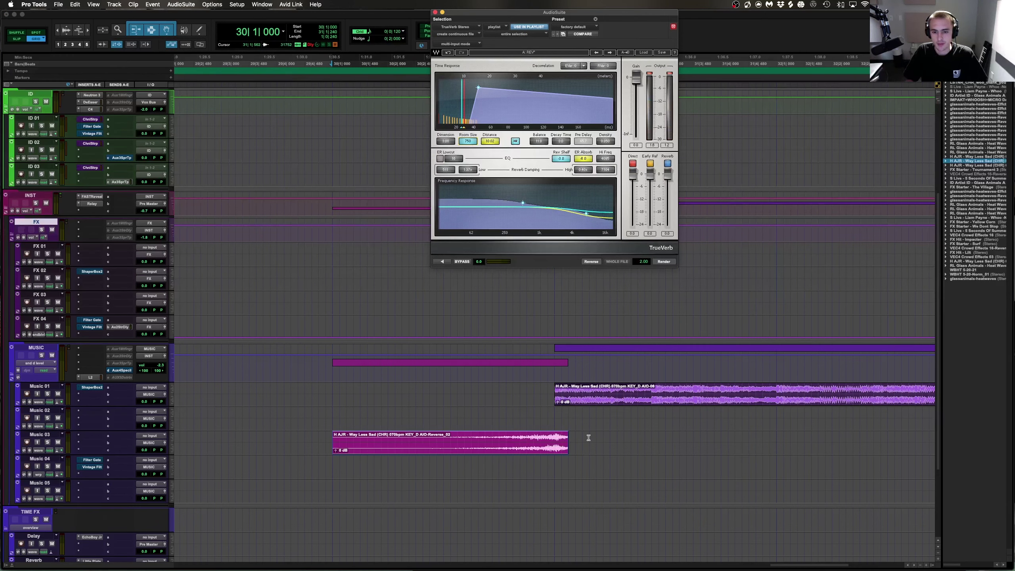
# Trim the start of the reversed reverb clip to 30|3|240 and add a fade-in reaching 31|1|000
pyautogui.moveTo(566, 433); pyautogui.dragTo(555, 433)
pyautogui.moveTo(451, 436); pyautogui.dragTo(551, 434)
pyautogui.click(472, 435)
pyautogui.press('a')
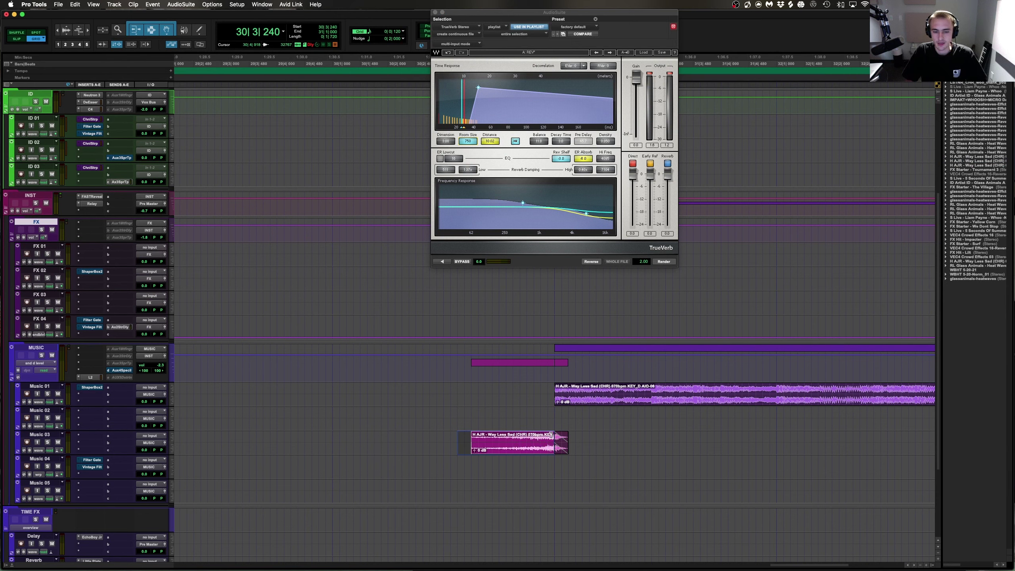
pyautogui.press('f')
# Solo the MUSIC track and play the transition from the reversed reverb into the AJR clip
pyautogui.click(42, 355)
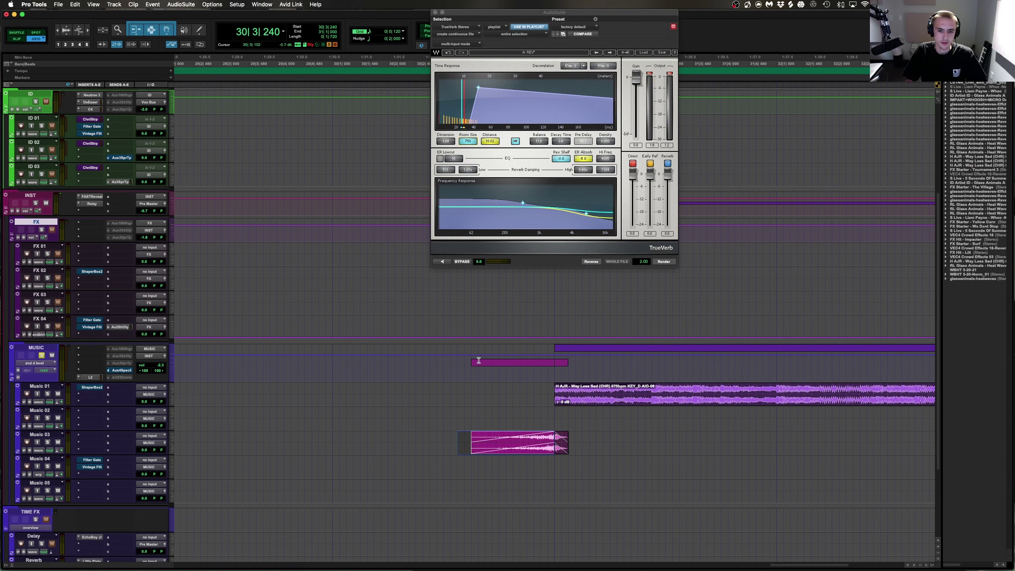
pyautogui.click(476, 391)
pyautogui.press('space')
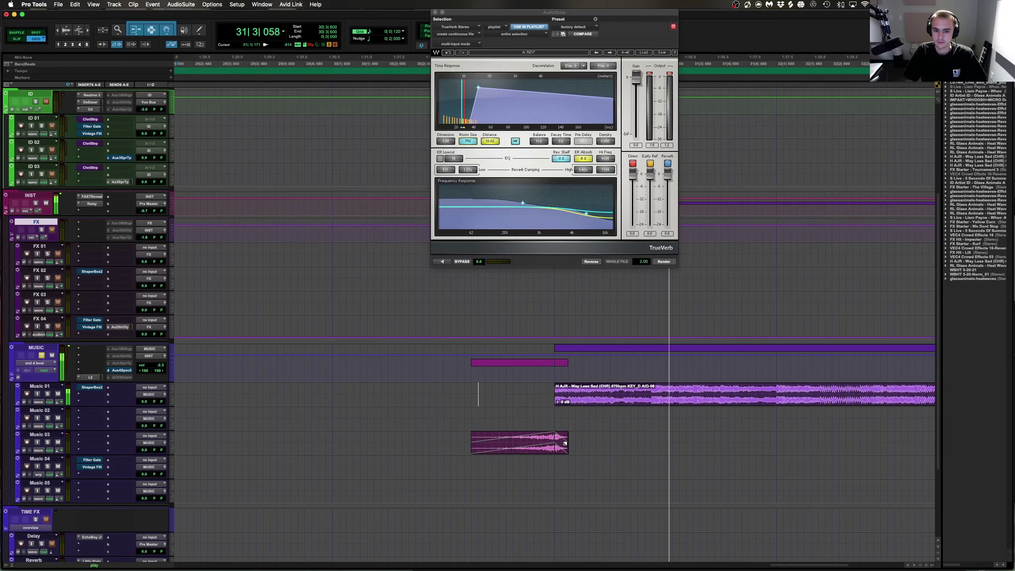
pyautogui.press('space')
# Trim the end of the reversed reverb clip to 31|1|000 and audition the transition
pyautogui.moveTo(565, 436); pyautogui.dragTo(554, 435)
pyautogui.click(503, 416)
pyautogui.press('space')
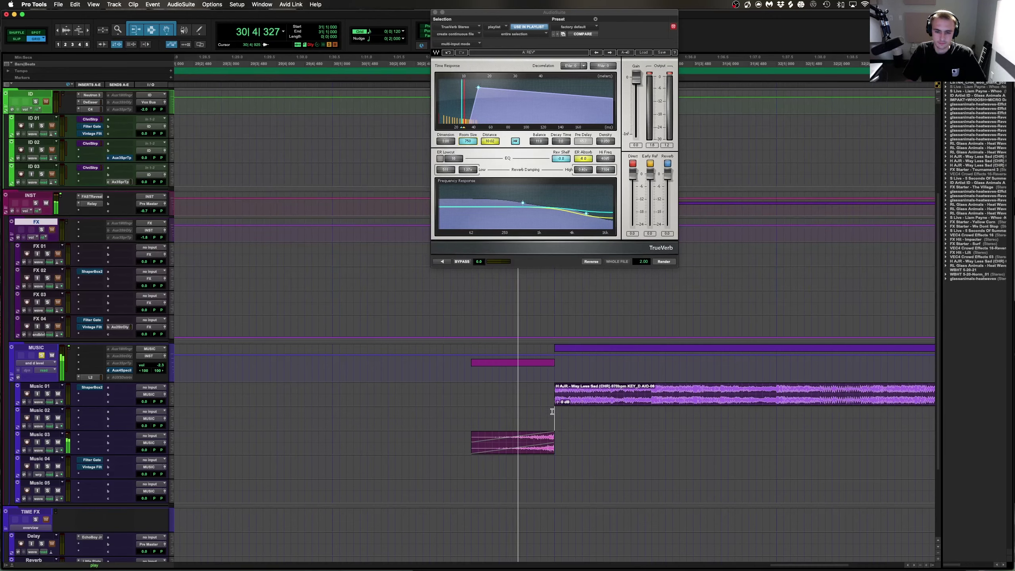
pyautogui.press('space')
pyautogui.click(582, 416)
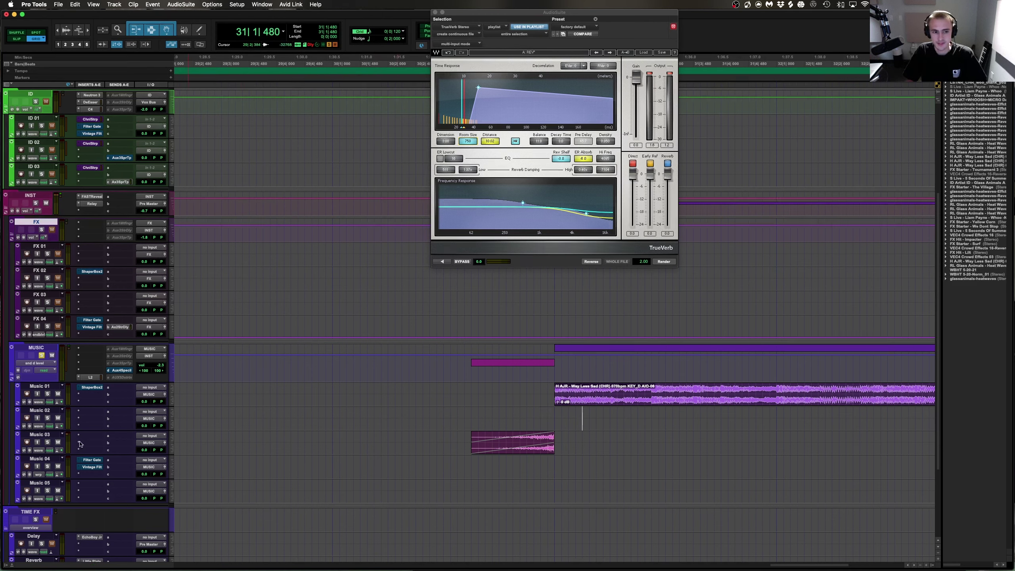
# Copy the Filter Gate insert from Music 04 to Music 03 and automate its Master Bypass to activate it from 30|1|000 to 31|1|000
pyautogui.moveTo(90, 462); pyautogui.dragTo(88, 437)
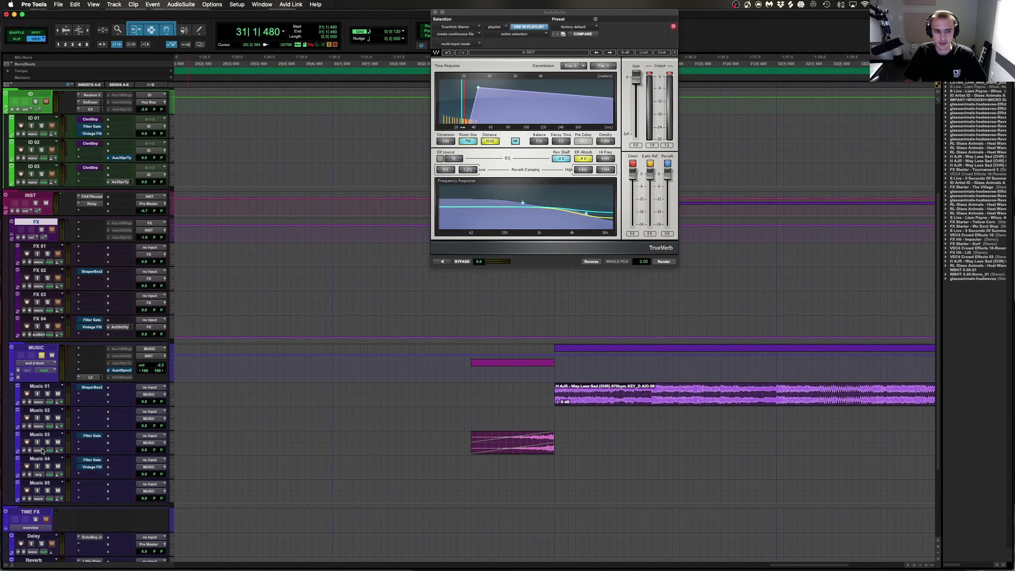
pyautogui.click(43, 451)
pyautogui.click(130, 489)
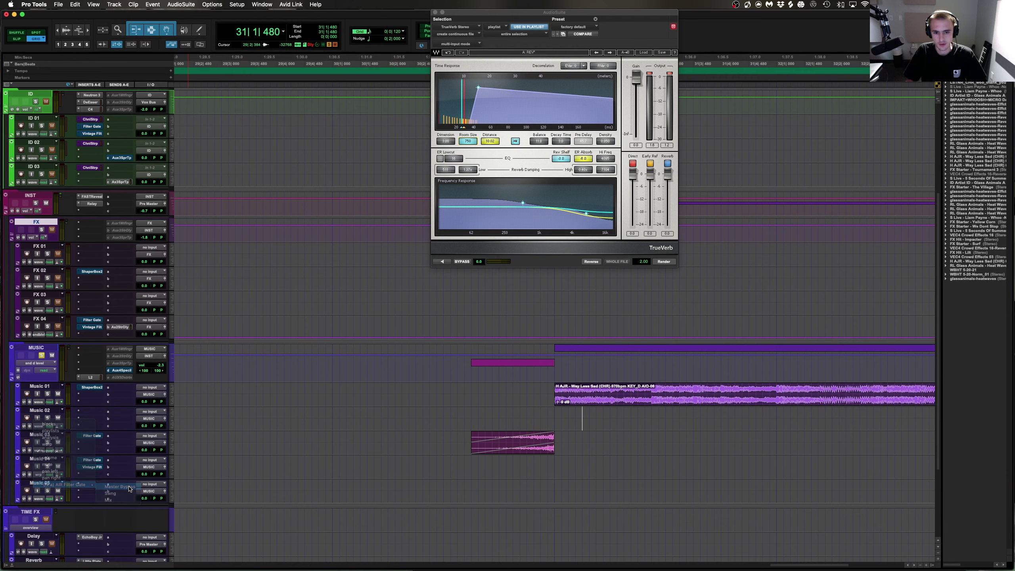
pyautogui.moveTo(335, 447); pyautogui.dragTo(538, 454)
# Set the Music 03 Filter Gate pattern to L/R Pan and audition the transition
pyautogui.click(90, 435)
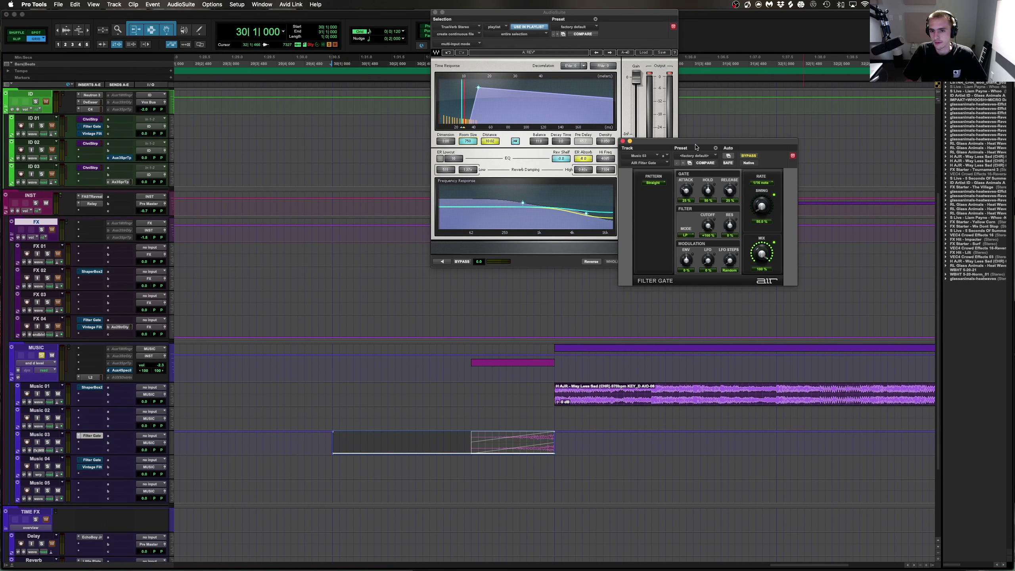
pyautogui.click(653, 182)
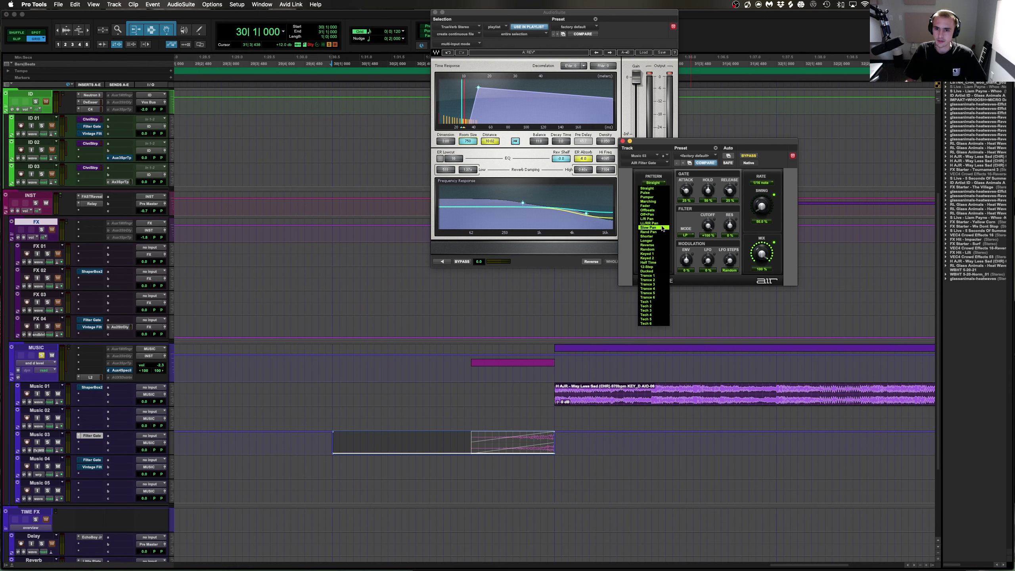
pyautogui.click(650, 219)
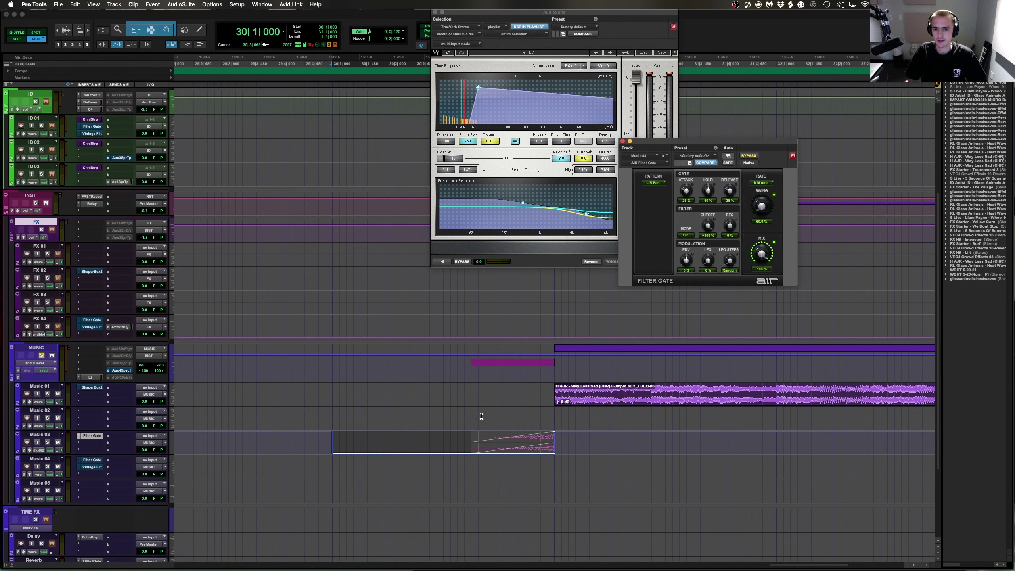
pyautogui.click(464, 438)
pyautogui.press('space')
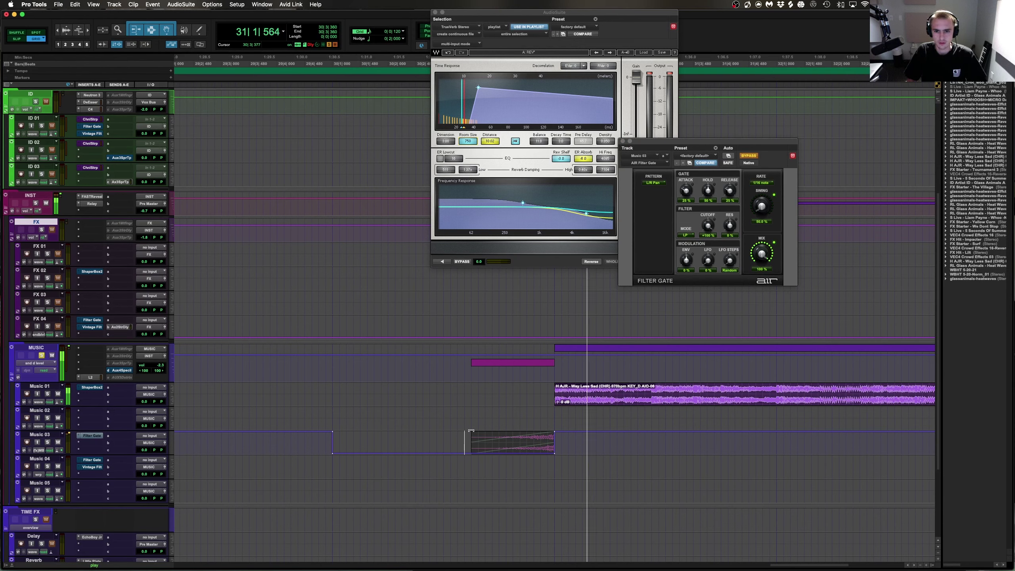
pyautogui.press('space')
# Set the Filter Gate rate to 1/32 note and play the transition
pyautogui.click(762, 183)
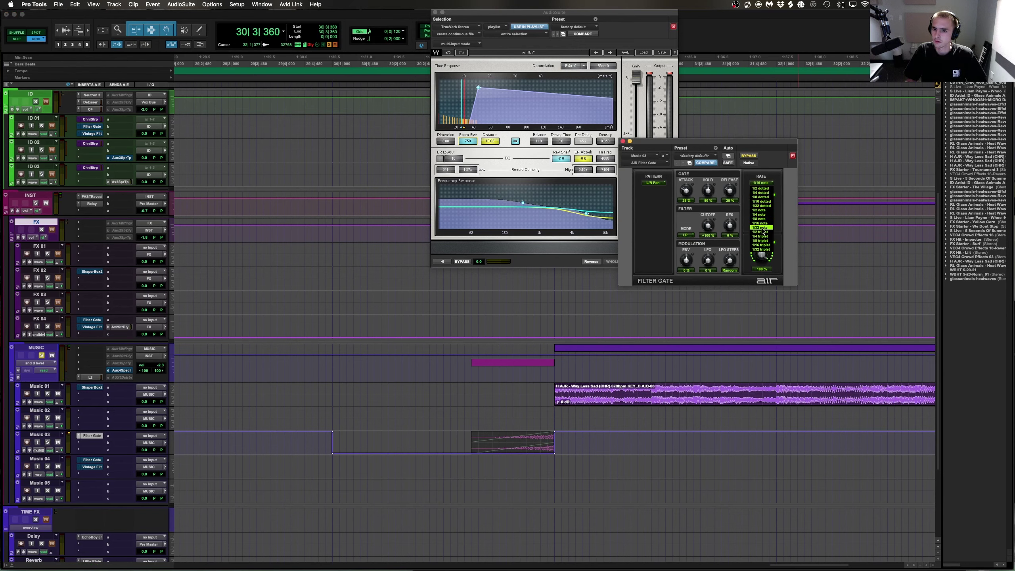
pyautogui.click(761, 228)
pyautogui.click(472, 416)
pyautogui.press('space')
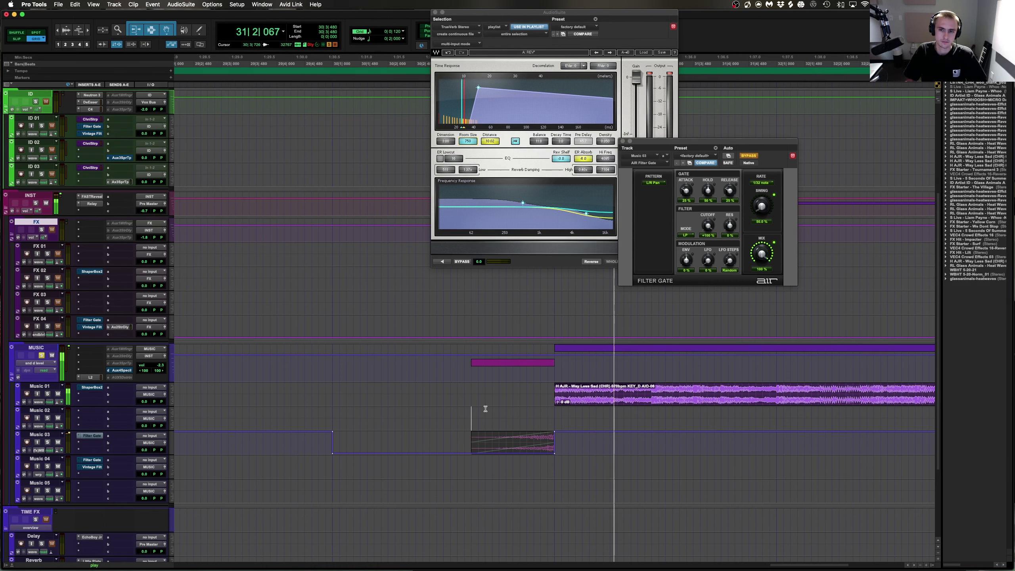
pyautogui.press('space')
# Lower the Filter Gate mix, audition the transition and close the plug-in window
pyautogui.moveTo(761, 253); pyautogui.dragTo(744, 284)
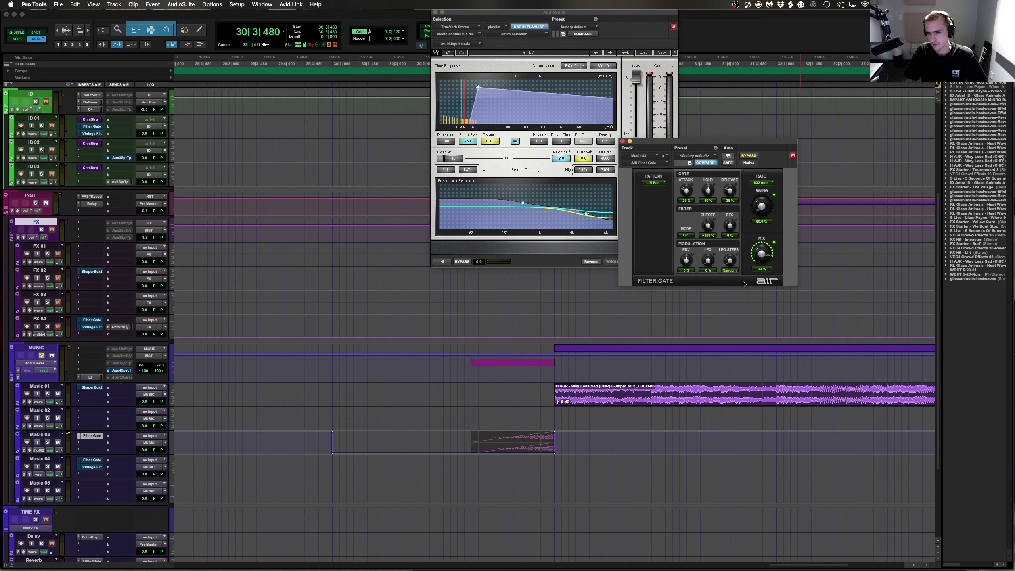
pyautogui.click(460, 412)
pyautogui.press('space')
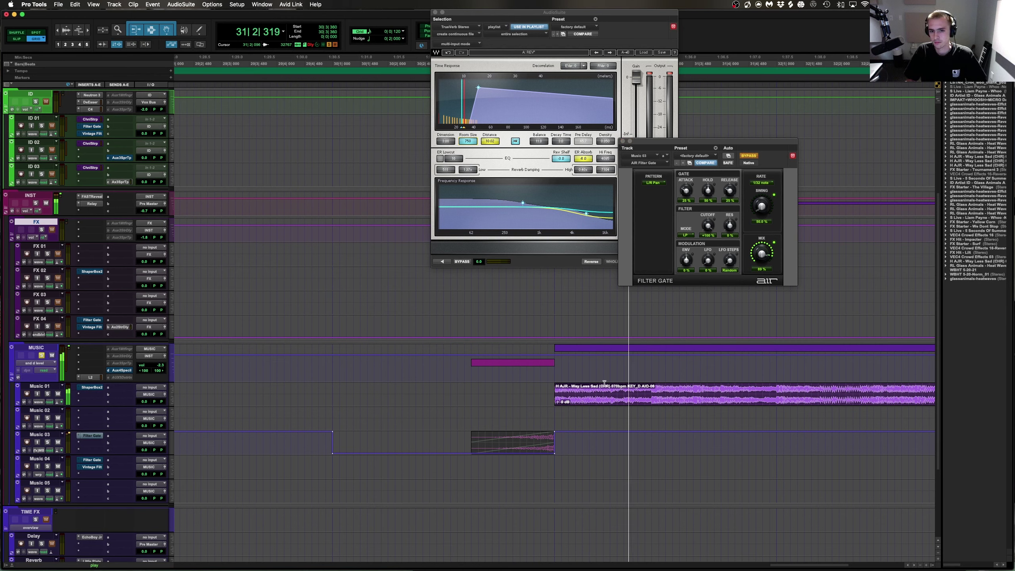
pyautogui.press('space')
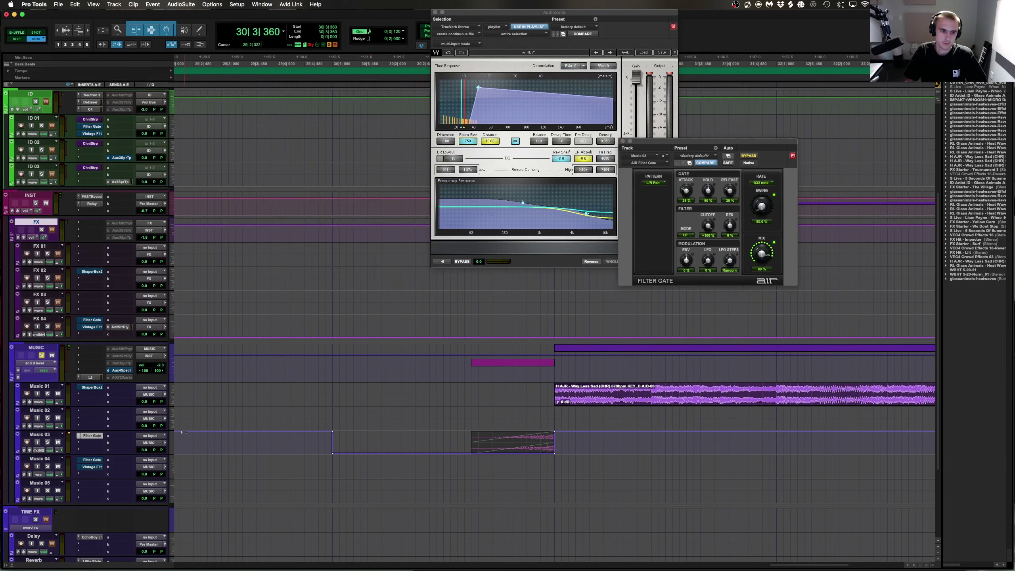
pyautogui.click(623, 142)
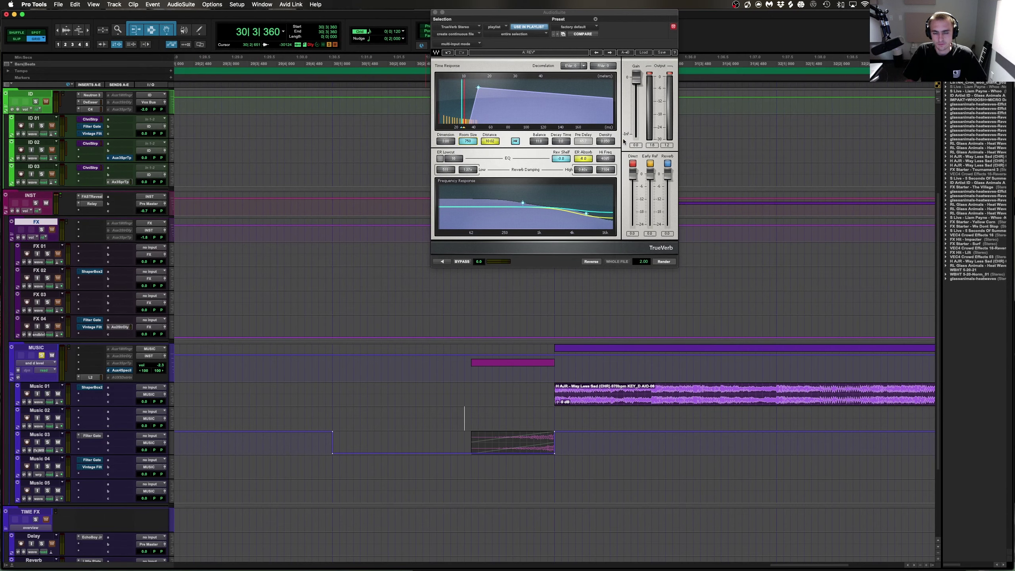
# Move the AudioSuite window clear of the transition clips and switch its plug-in to VerbSuite Classics
pyautogui.moveTo(480, 11); pyautogui.dragTo(735, 374)
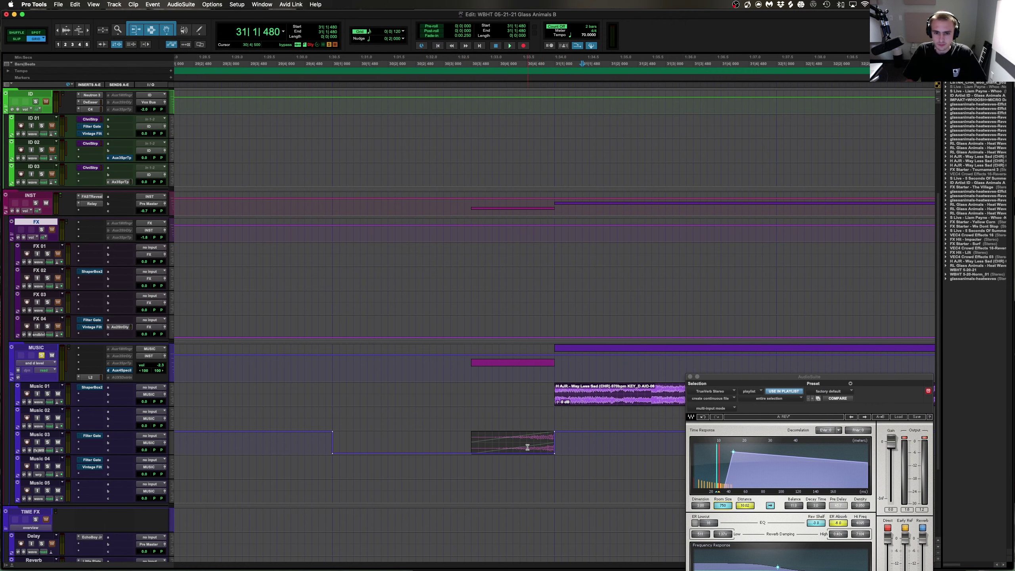
pyautogui.press('r')
pyautogui.press('r')
pyautogui.press('r')
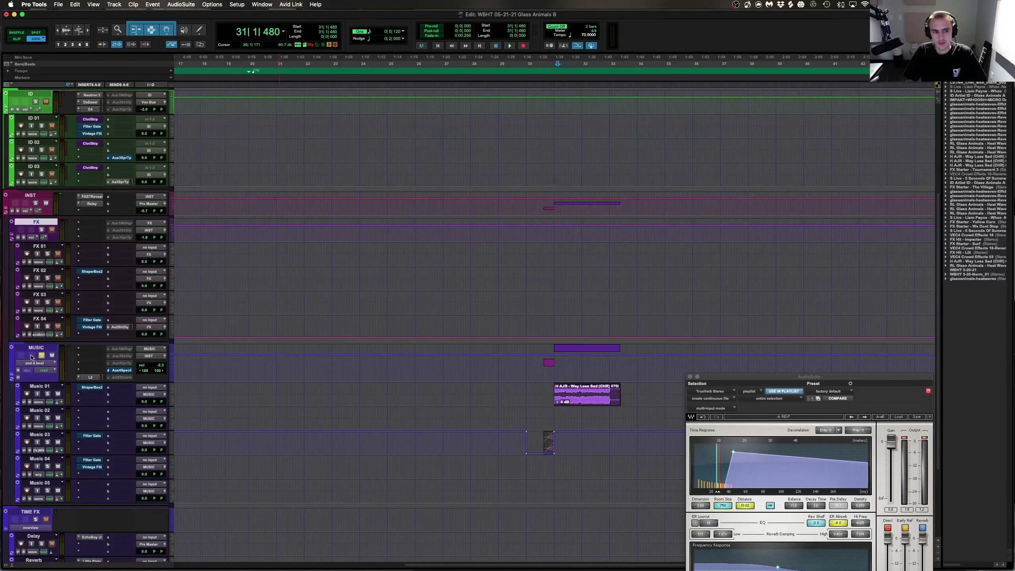
pyautogui.click(212, 5)
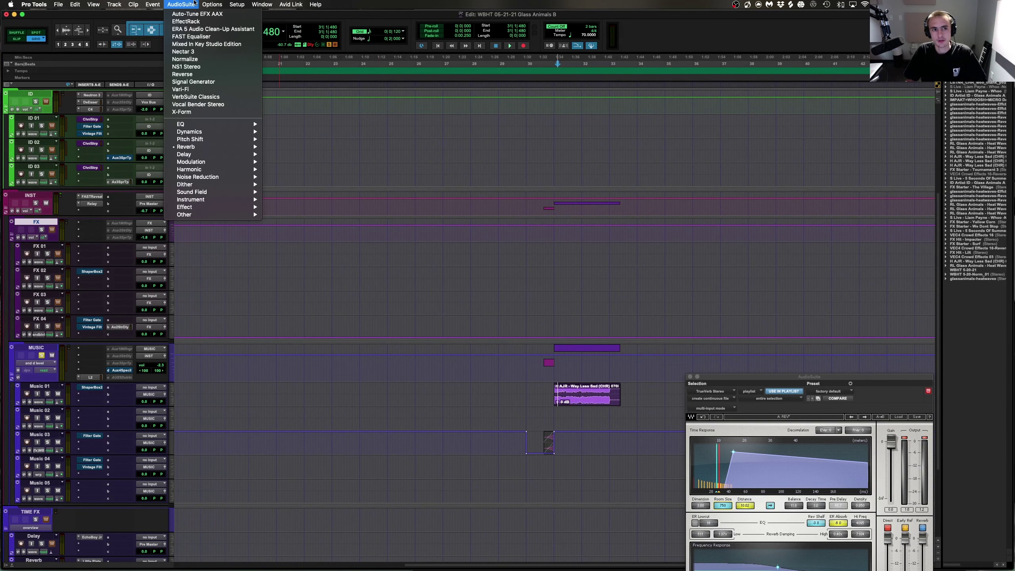
pyautogui.click(223, 101)
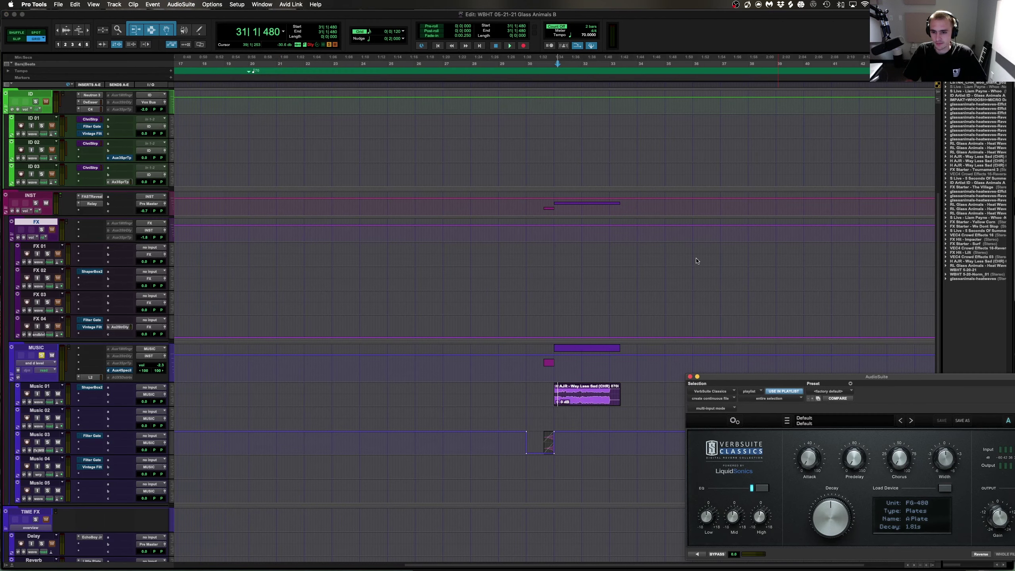
# Move the AudioSuite window clear of the clips and separate the AJR clip's opening slice, 31|1|000 to 31|1|360, on Music 01
pyautogui.moveTo(763, 379); pyautogui.dragTo(602, 127)
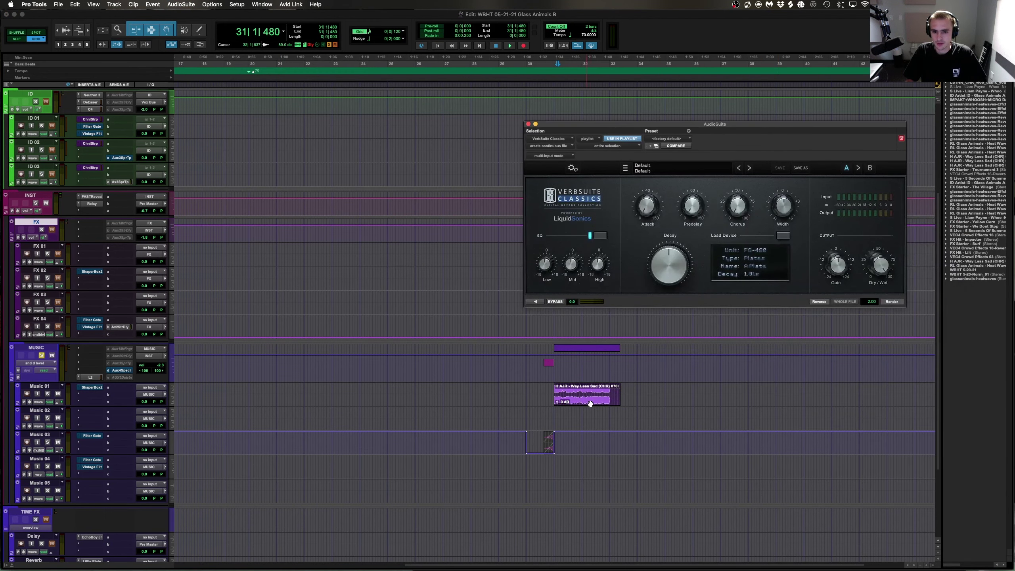
pyautogui.click(567, 392)
pyautogui.press('t')
pyautogui.press('t')
pyautogui.press('t')
pyautogui.press('t')
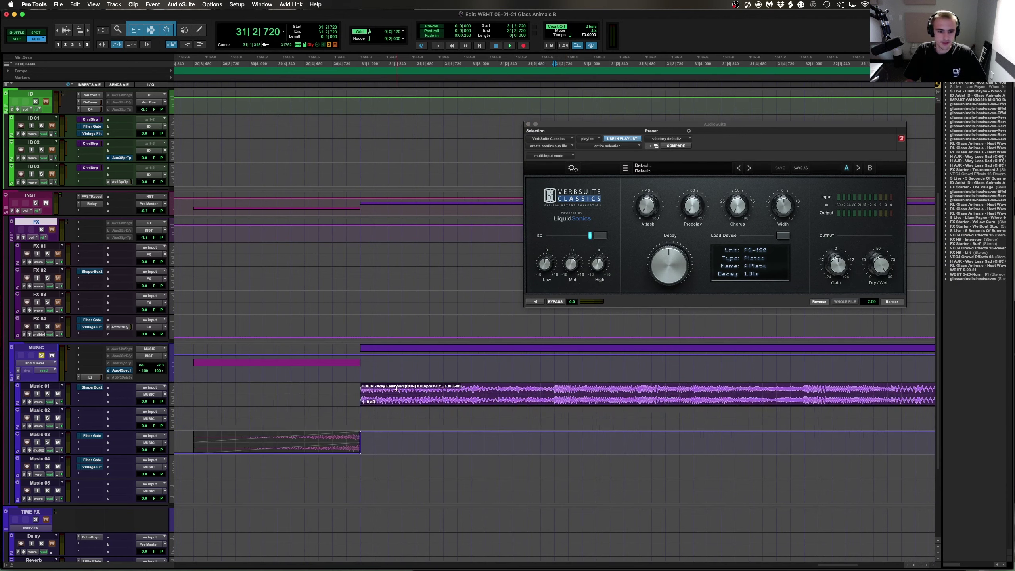
pyautogui.click(397, 388)
pyautogui.press('b')
pyautogui.click(386, 403)
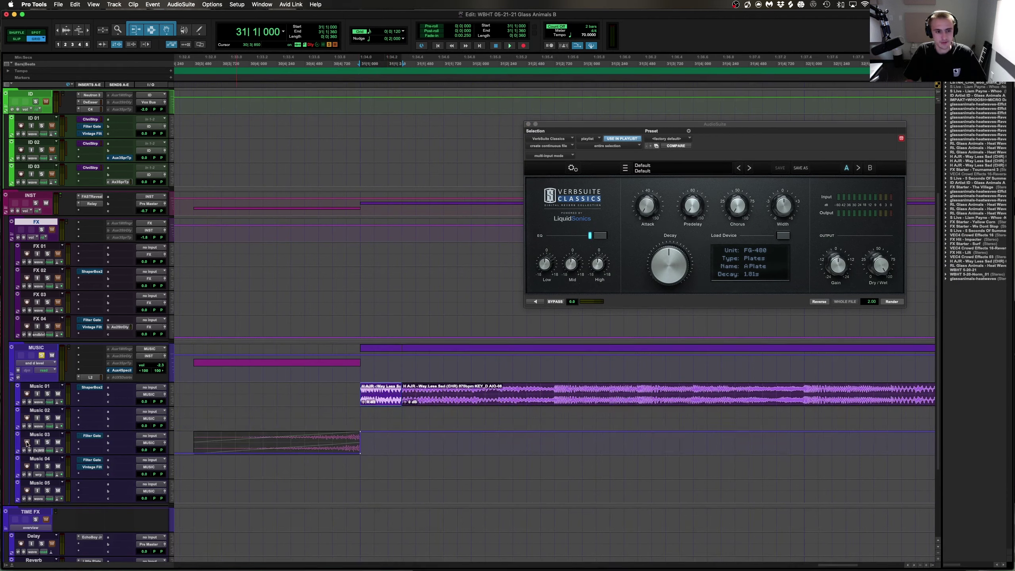
# Delete the old reversed clip on Music 03 and copy the short AJR opening slice onto that track
pyautogui.click(342, 452)
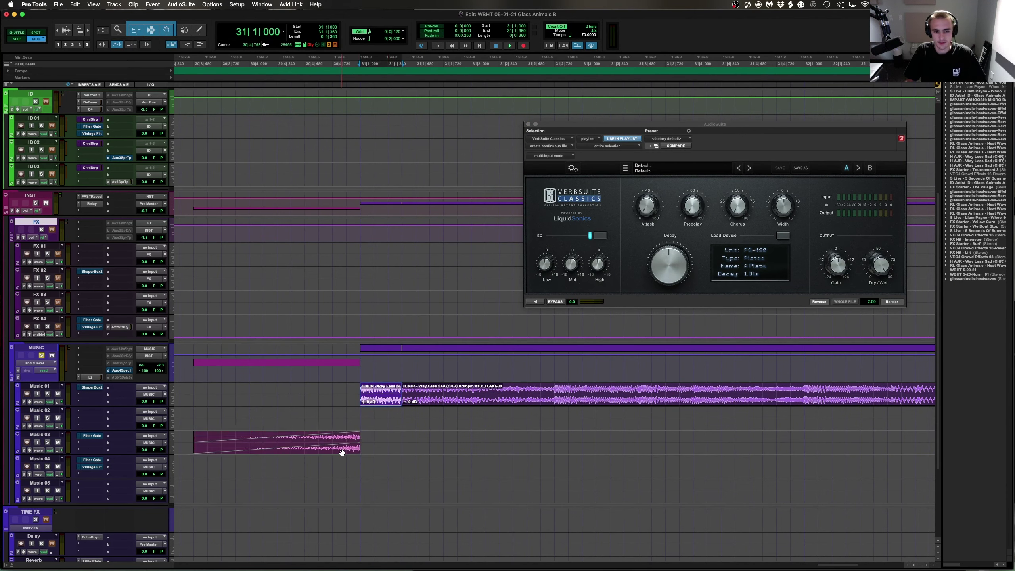
pyautogui.press('Delete')
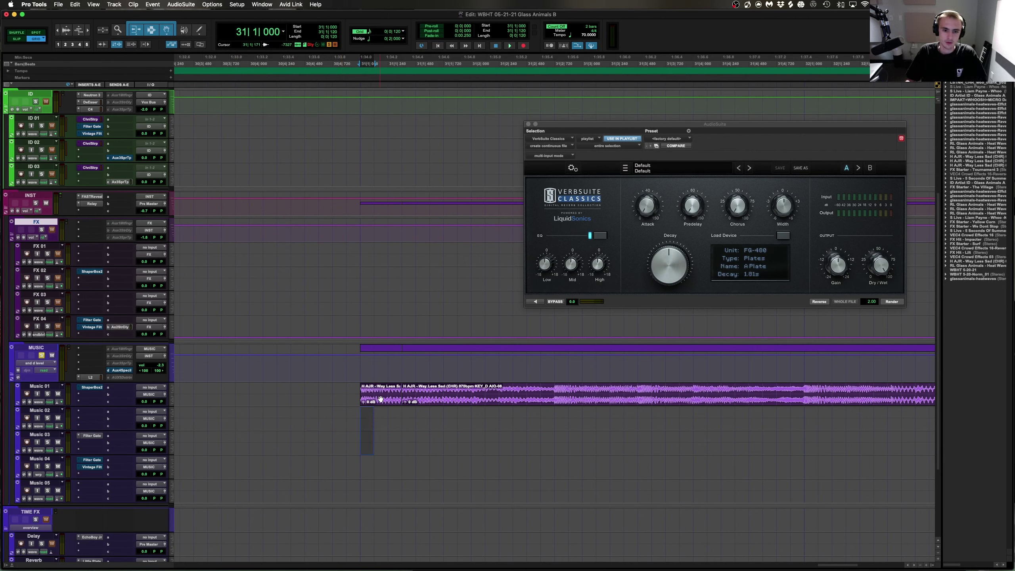
pyautogui.click(379, 403)
pyautogui.moveTo(380, 403); pyautogui.dragTo(374, 449)
pyautogui.press('r')
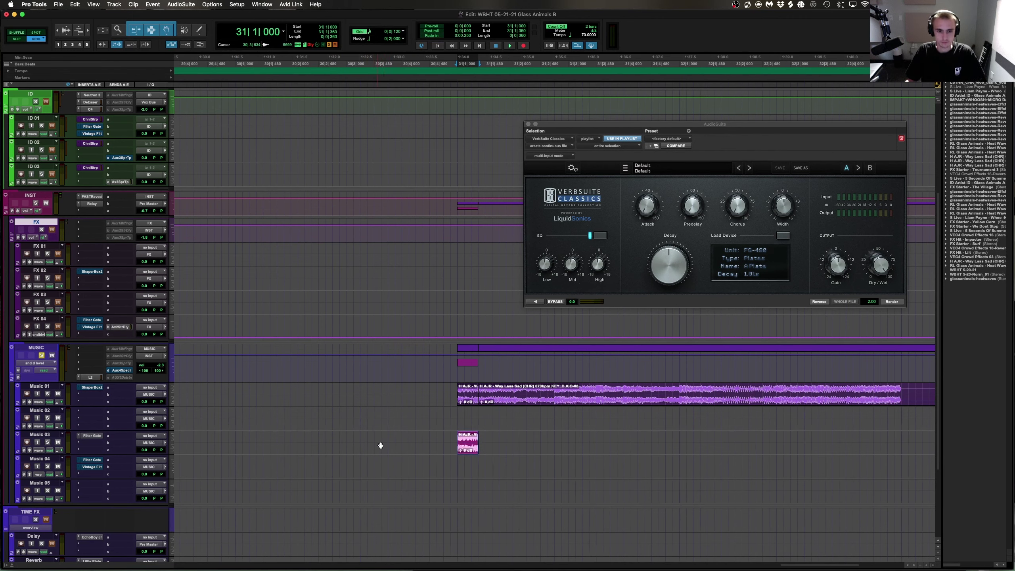
# Extend the Music 03 selection back to 30|1|000, adjust Width and Chorus, set Decay to 1.94 s, and render the reversed reverb
pyautogui.keyDown('shift'); pyautogui.click(378, 445); pyautogui.keyUp('shift')
pyautogui.keyDown('shift'); pyautogui.click(238, 440); pyautogui.keyUp('shift')
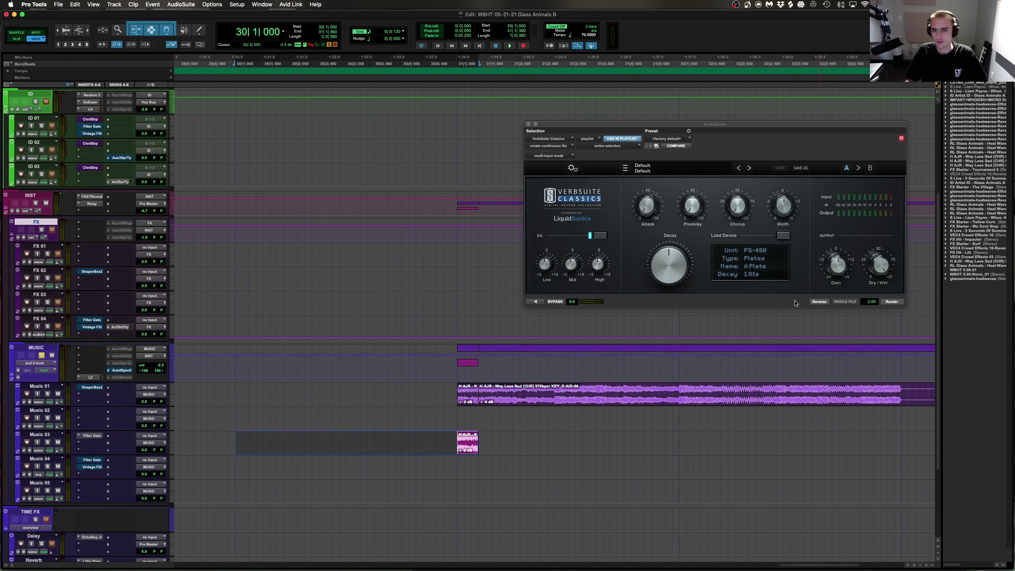
pyautogui.moveTo(791, 204); pyautogui.dragTo(791, 177)
pyautogui.moveTo(739, 207); pyautogui.dragTo(735, 174)
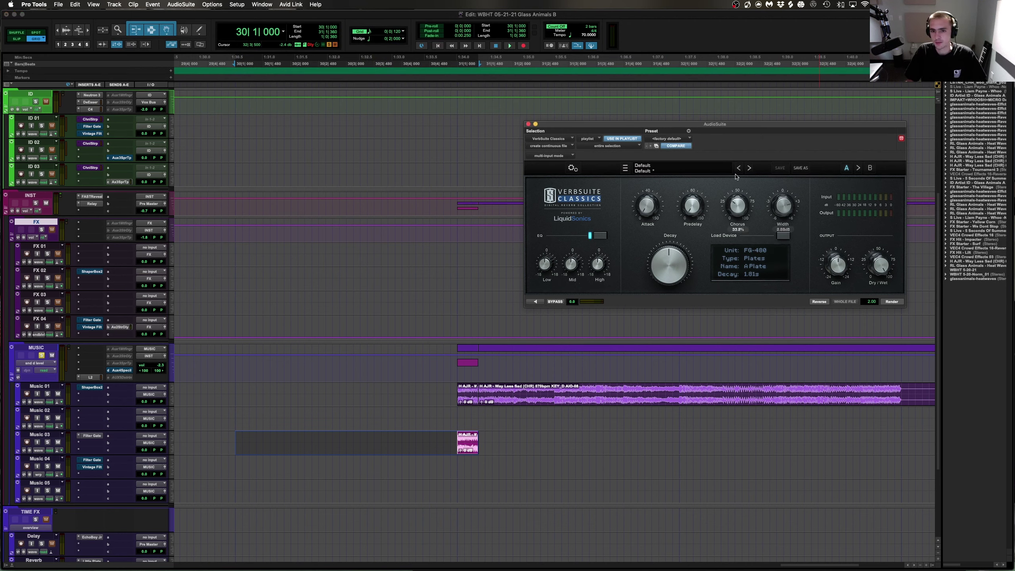
pyautogui.moveTo(678, 253); pyautogui.dragTo(676, 249)
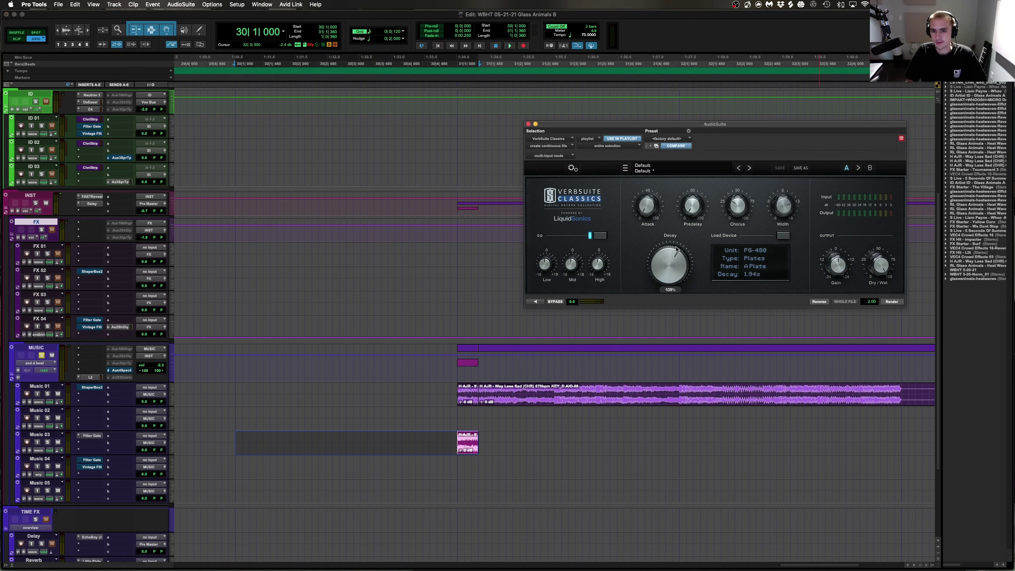
pyautogui.click(824, 302)
# Audition the reversed reverb on Music 03 from shortly before it swells into the AJR clip
pyautogui.click(409, 436)
pyautogui.press('space')
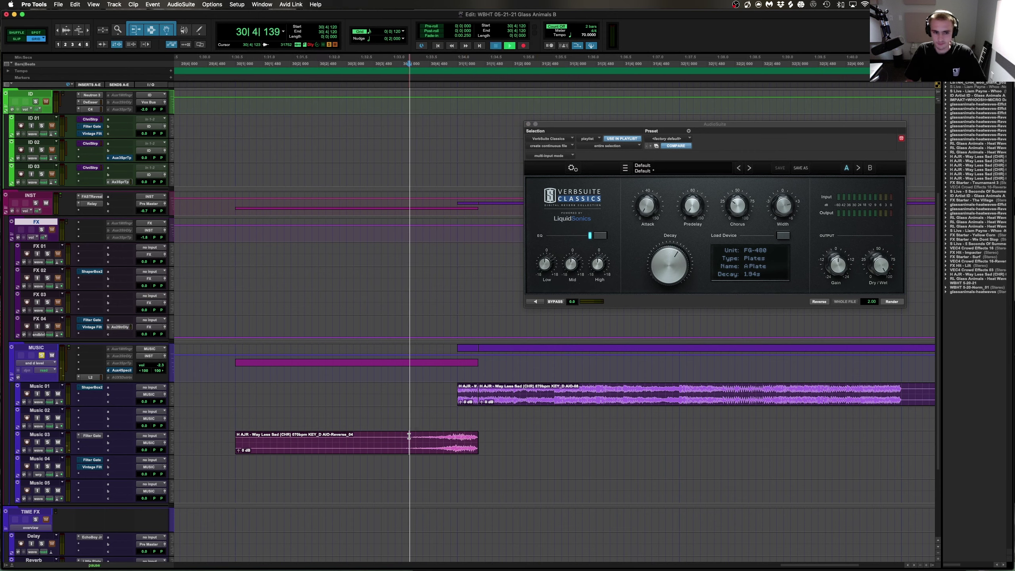
pyautogui.click(436, 432)
pyautogui.press('t')
pyautogui.click(540, 440)
pyautogui.press('space')
pyautogui.press('space')
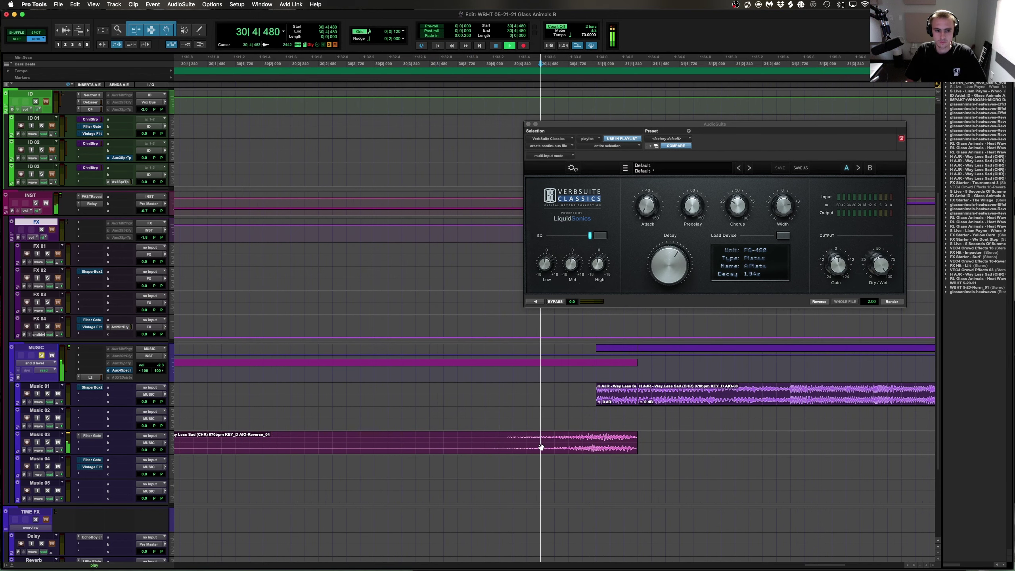
# Move the reversed reverb clip to Music 02, trim its start and fade it in
pyautogui.moveTo(541, 447); pyautogui.dragTo(573, 418)
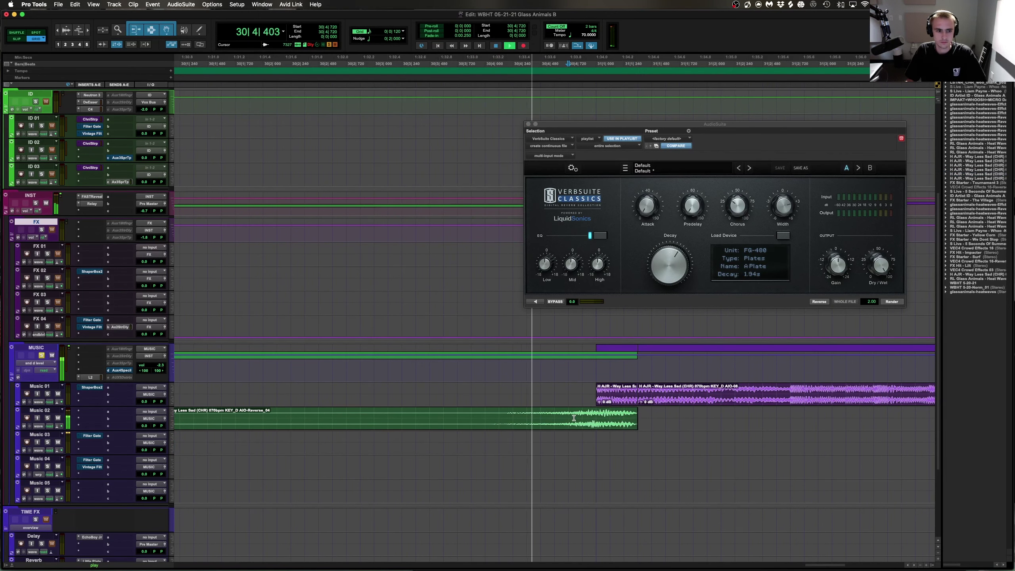
pyautogui.press('r')
pyautogui.click(531, 414)
pyautogui.click(526, 414)
pyautogui.press('a')
pyautogui.moveTo(521, 415); pyautogui.dragTo(576, 417)
pyautogui.press('f')
pyautogui.press('space')
# Lower the reverb Width and undo the clip move, trim, fade and reversed render back to the short slice
pyautogui.moveTo(780, 219); pyautogui.dragTo(782, 235)
pyautogui.press('super+z')
pyautogui.press('super+z')
pyautogui.press('super+z')
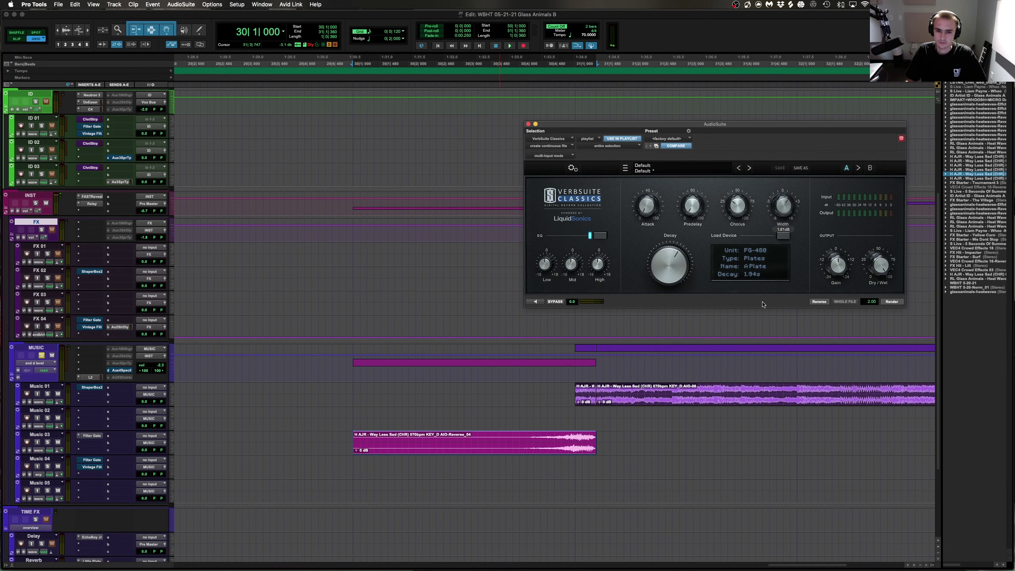
pyautogui.press('super+z')
pyautogui.press('super+shift+z')
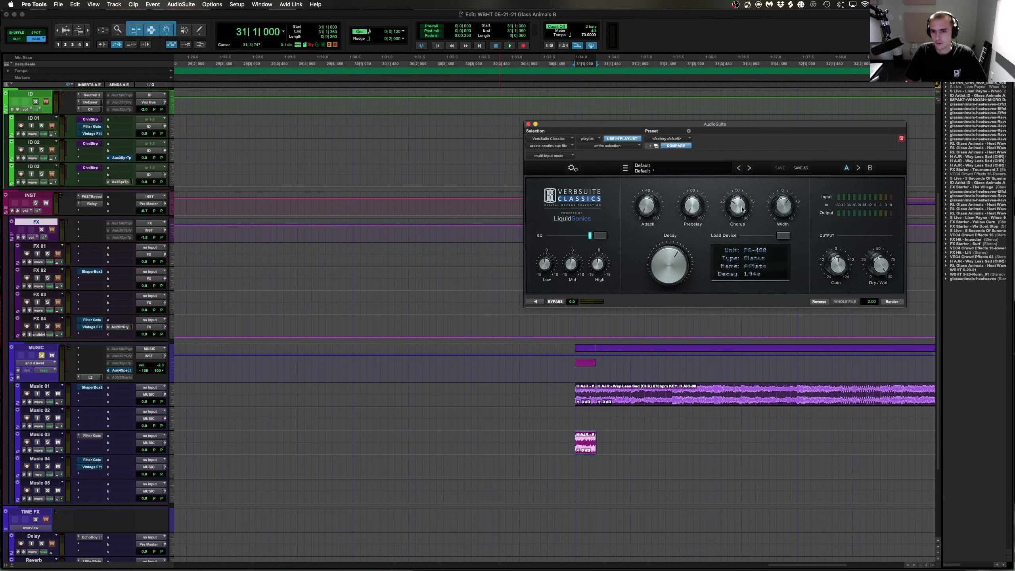
# Readjust the reverb Width and Predelay, select Music 03 from 30|1|000 through the AJR slice, and render the reversed reverb
pyautogui.moveTo(743, 209); pyautogui.dragTo(779, 221)
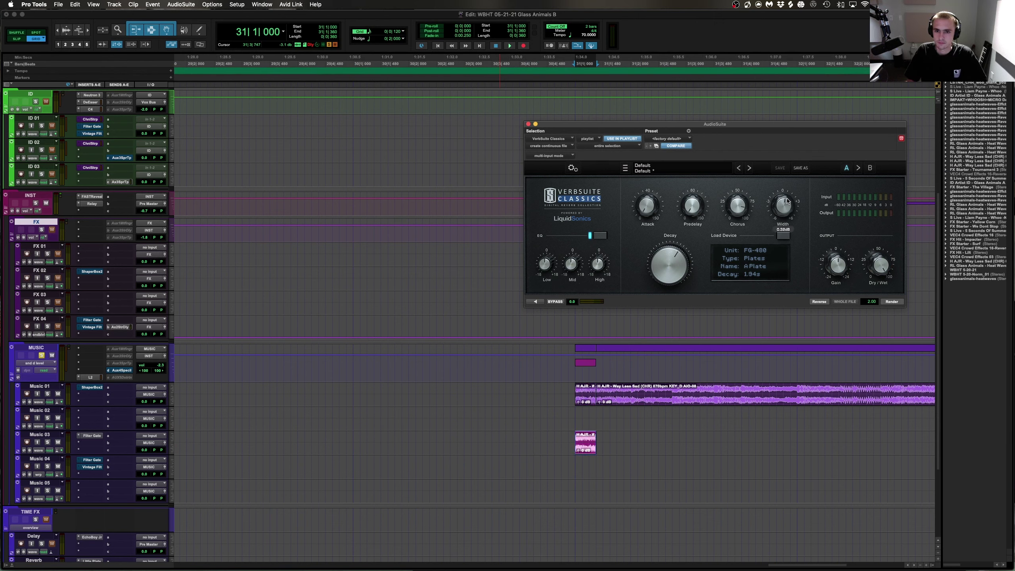
pyautogui.moveTo(688, 208); pyautogui.dragTo(699, 184)
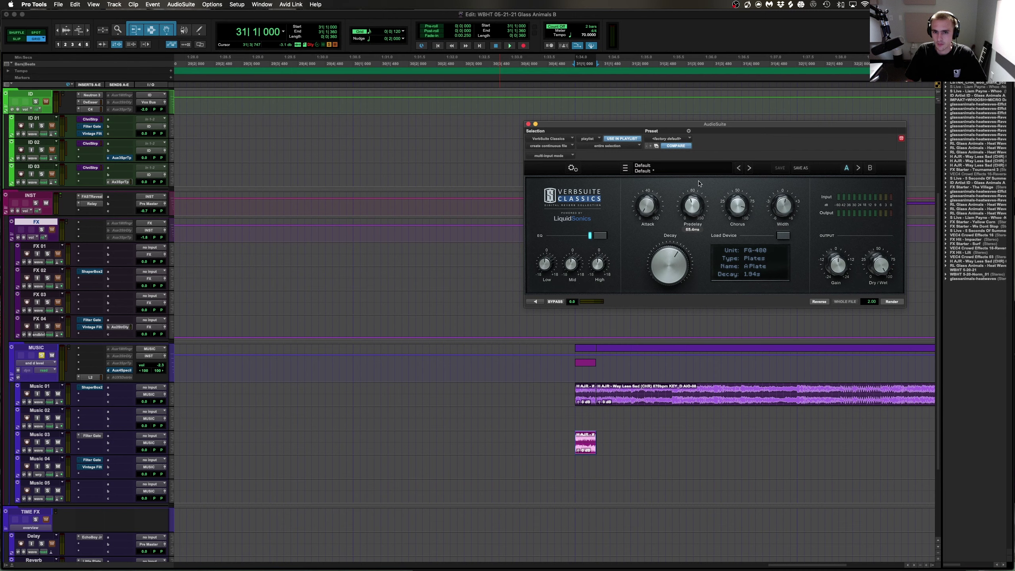
pyautogui.click(826, 303)
pyautogui.press('super+z')
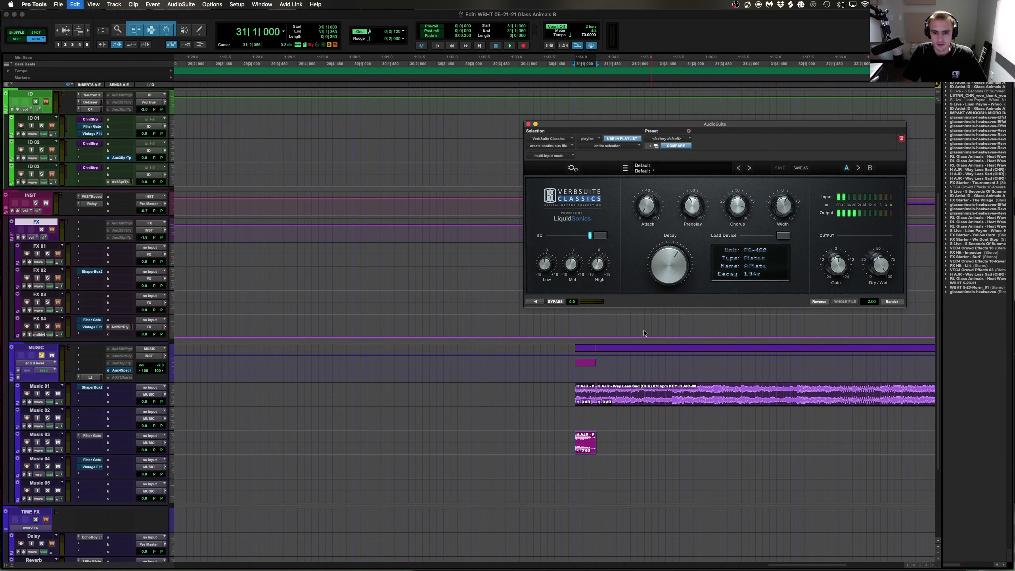
pyautogui.moveTo(519, 439); pyautogui.dragTo(352, 438)
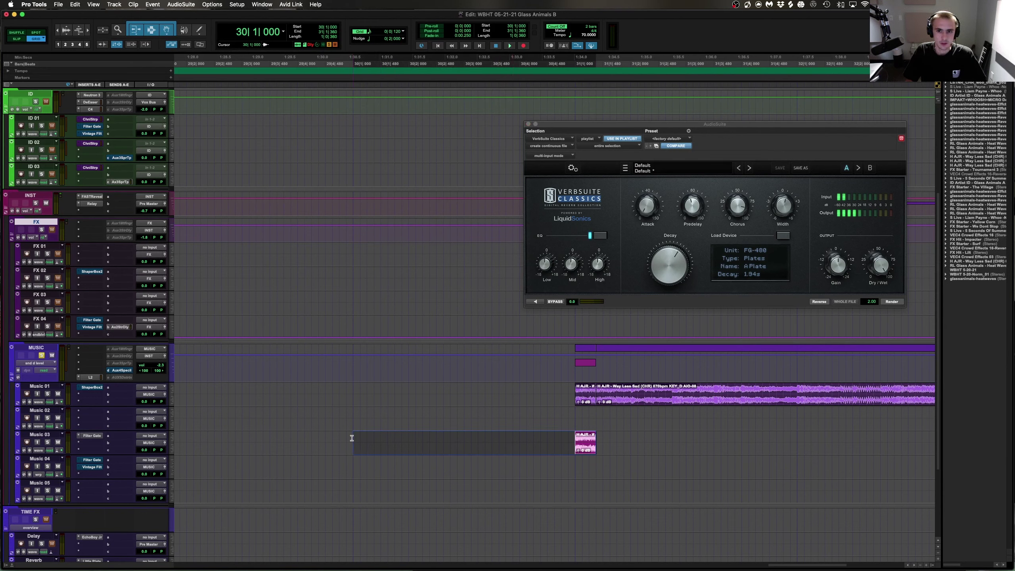
pyautogui.click(813, 302)
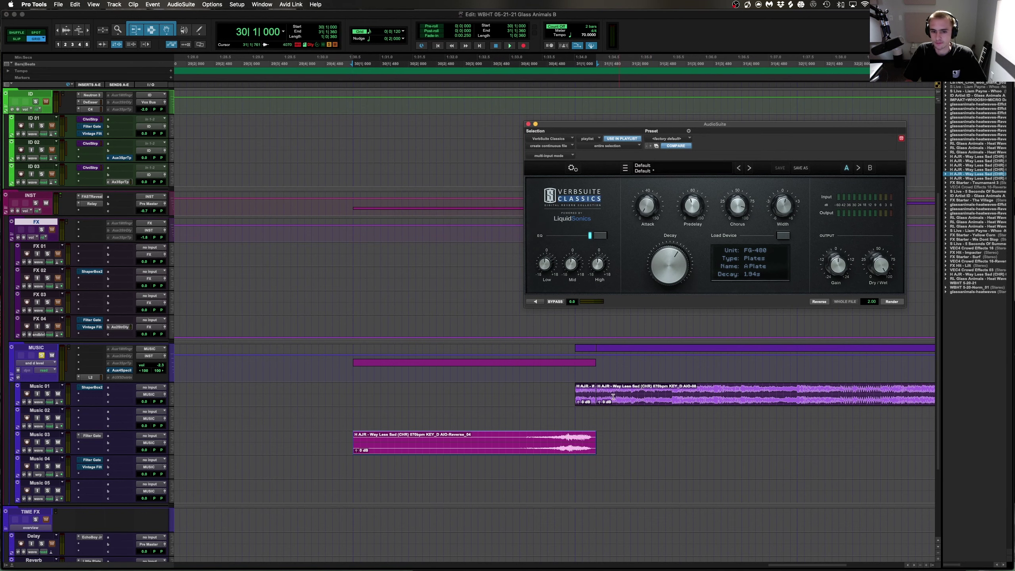
# Audition the re-rendered reversed reverb on Music 03 from several points leading into the AJR clip
pyautogui.click(498, 439)
pyautogui.press('space')
pyautogui.click(546, 438)
pyautogui.press('t')
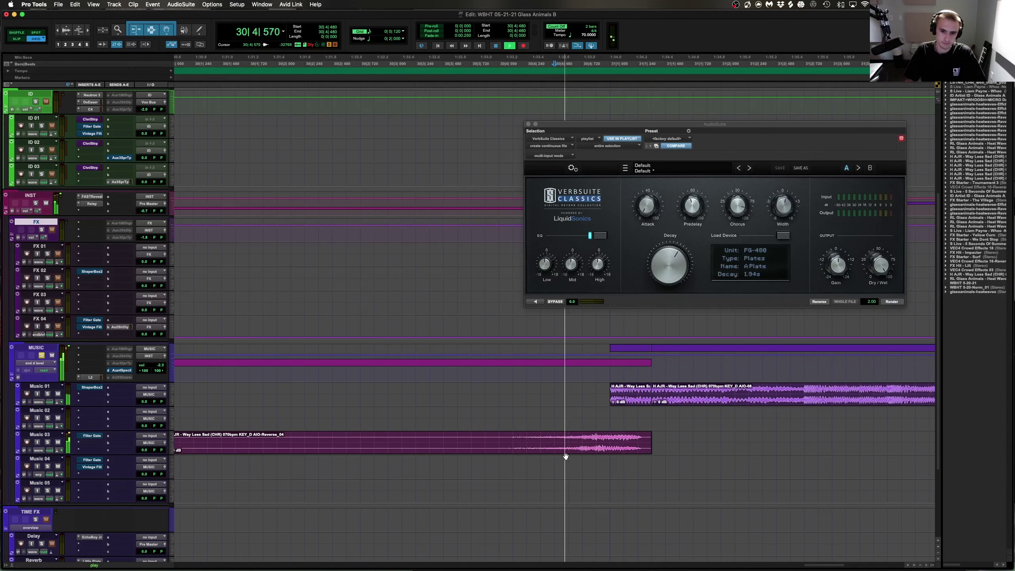
pyautogui.click(570, 444)
pyautogui.press('r')
pyautogui.click(542, 439)
pyautogui.press('space')
pyautogui.press('space')
pyautogui.press('t')
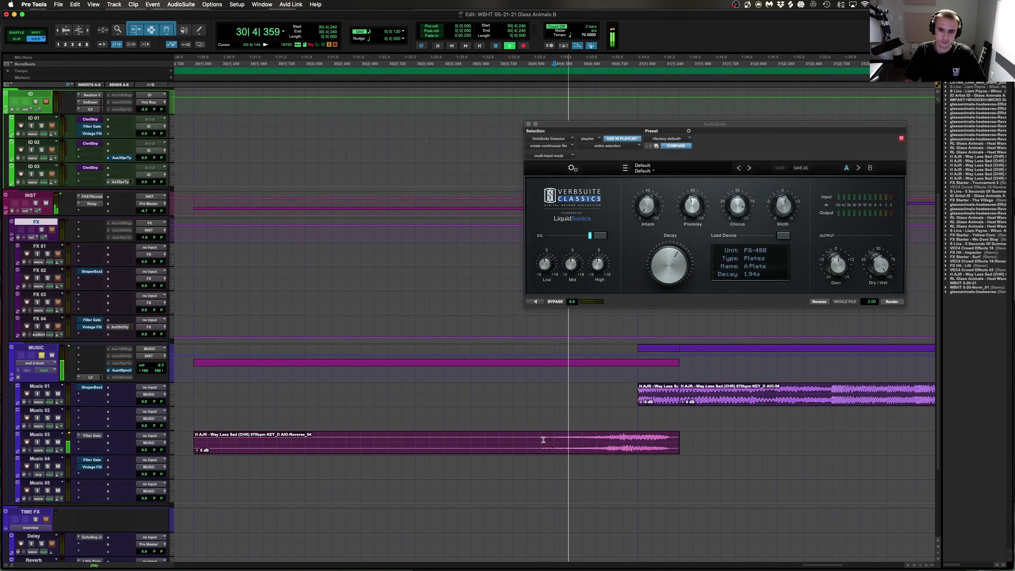
pyautogui.press('space')
pyautogui.click(523, 454)
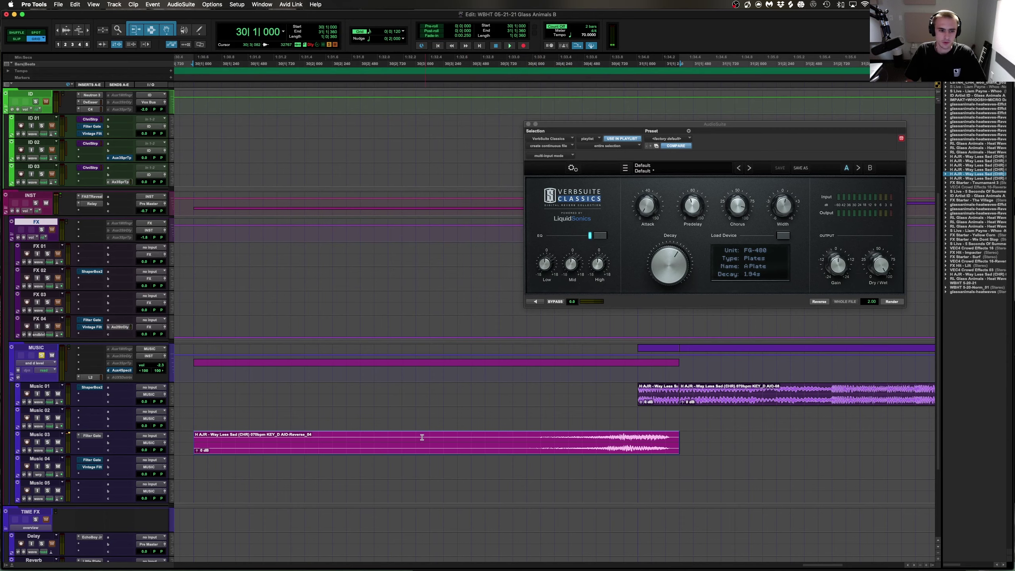
# Return to the opening section of the session and unsolo the MUSIC folder track
pyautogui.press('r')
pyautogui.press('r')
pyautogui.press('r')
pyautogui.press('r')
pyautogui.press('r')
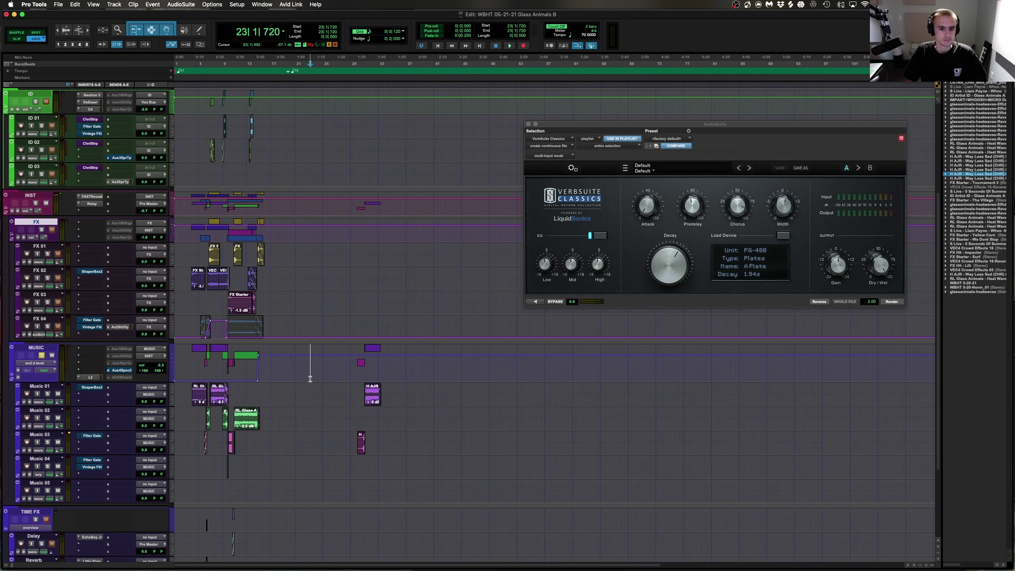
pyautogui.click(237, 379)
pyautogui.press('t')
pyautogui.press('t')
pyautogui.press('r')
pyautogui.scroll(5, 292, 352)
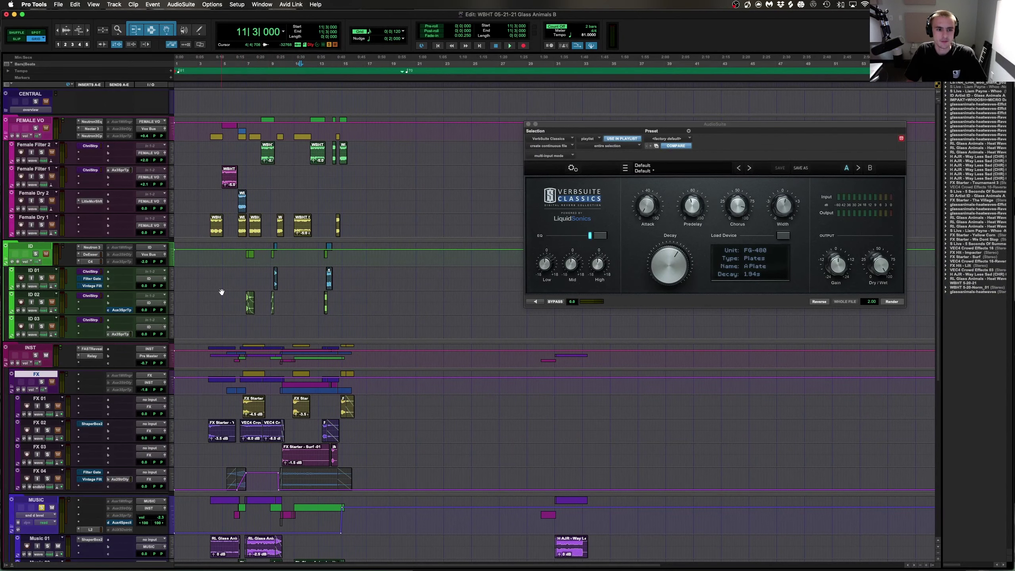
pyautogui.scroll(-5, 215, 291)
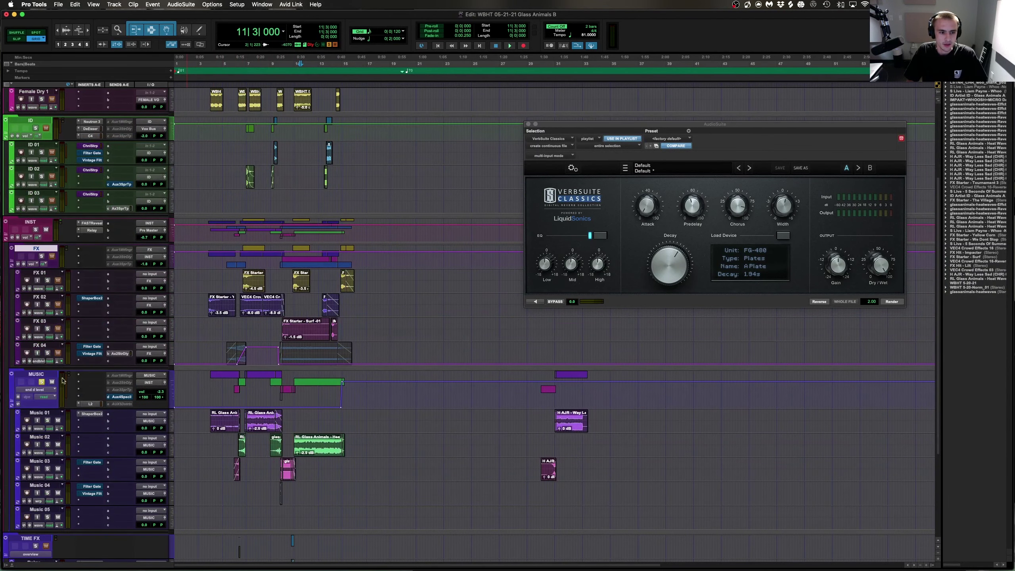
pyautogui.click(42, 382)
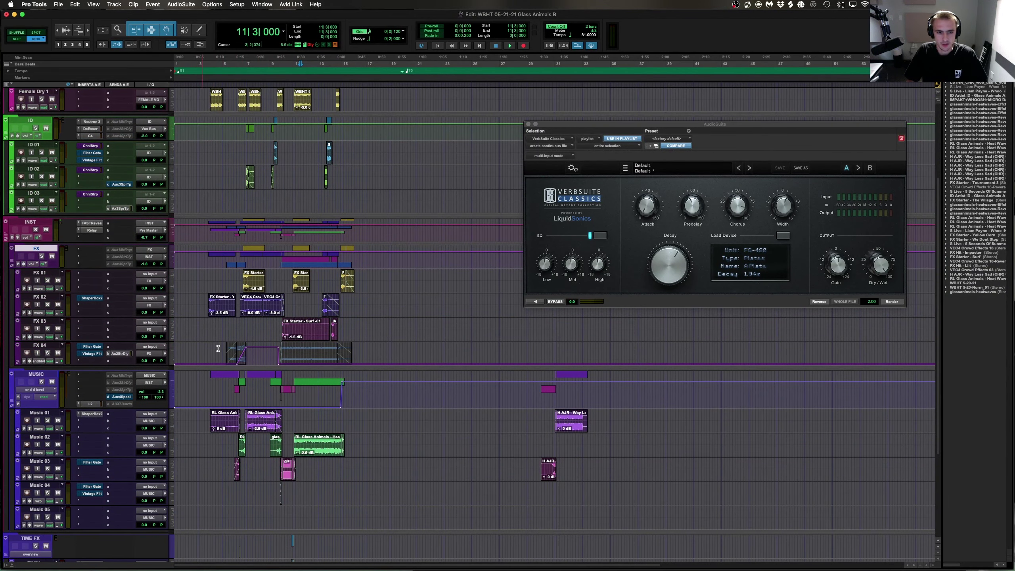
# Play the full session from 3|4|480, close the AudioSuite window and stop playback
pyautogui.click(266, 321)
pyautogui.press('t')
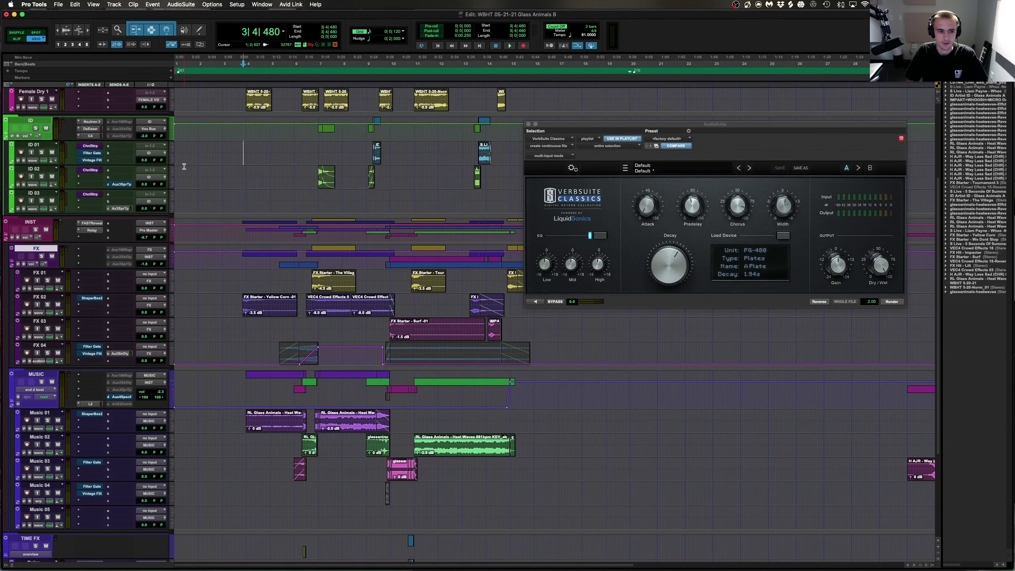
pyautogui.press('space')
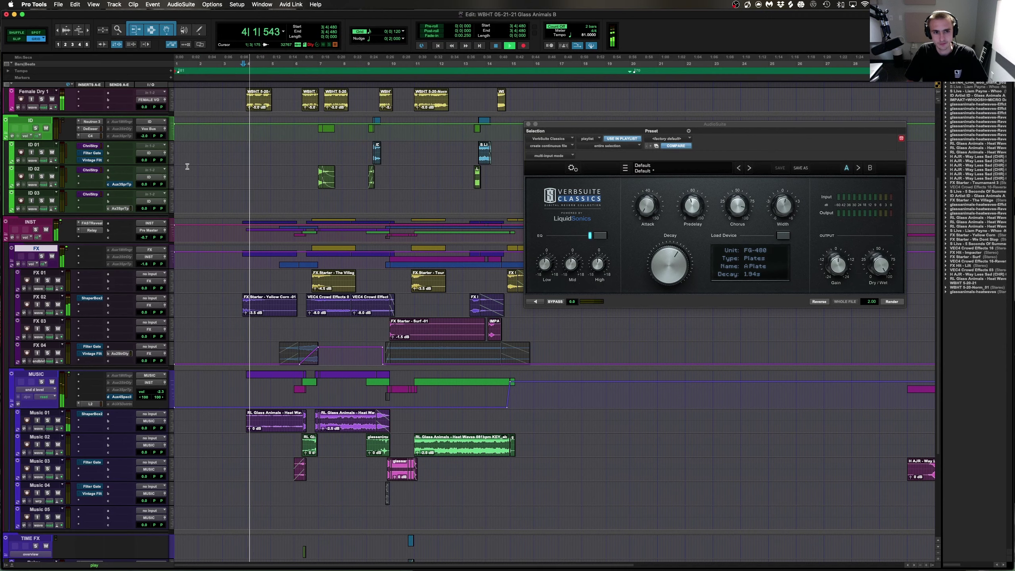
pyautogui.scroll(5, 302, 166)
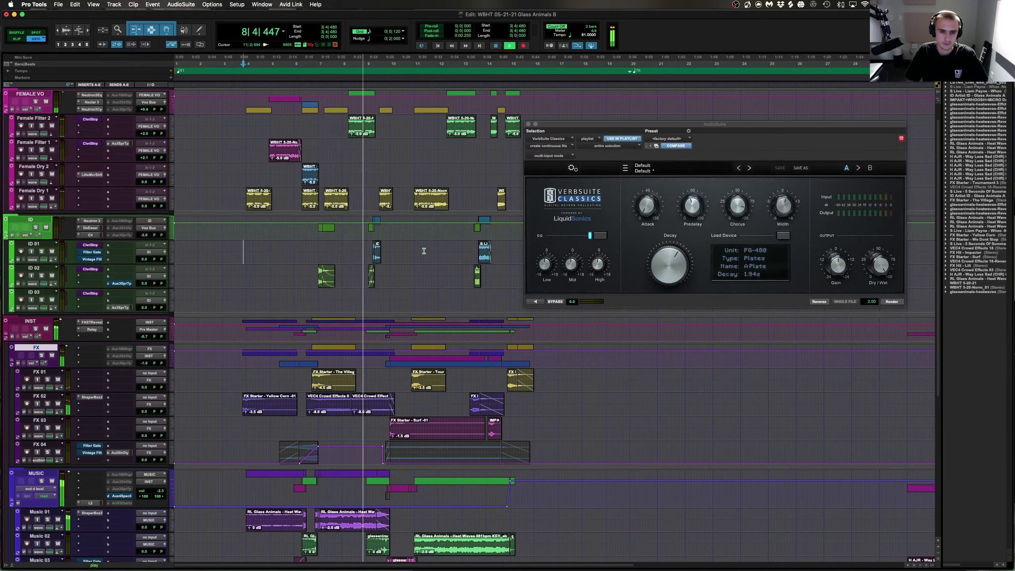
pyautogui.click(528, 124)
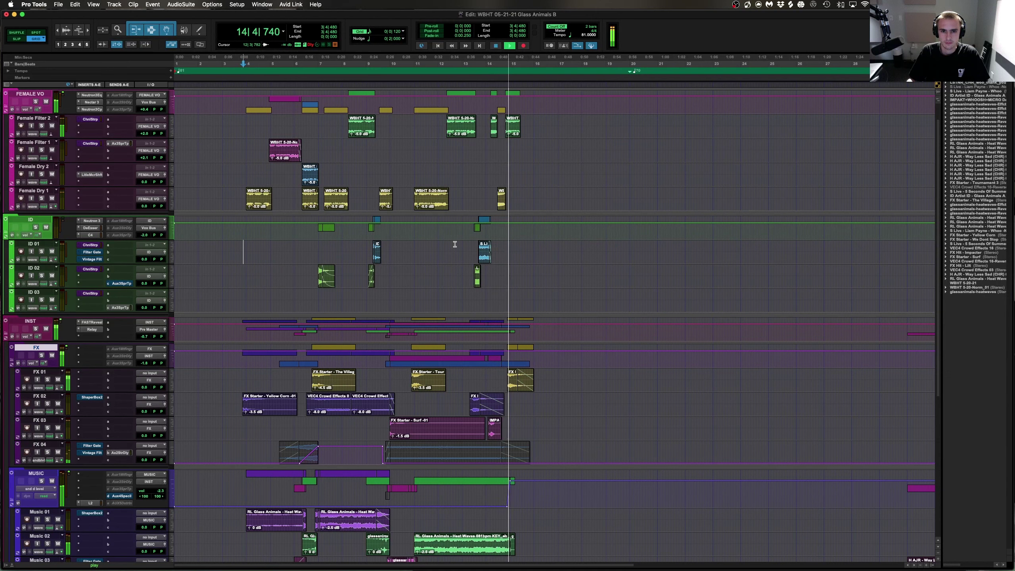
pyautogui.press('space')
# Select the artist ID clips on ID 01 together with the empty lead-in starting at 9|1|360
pyautogui.click(362, 265)
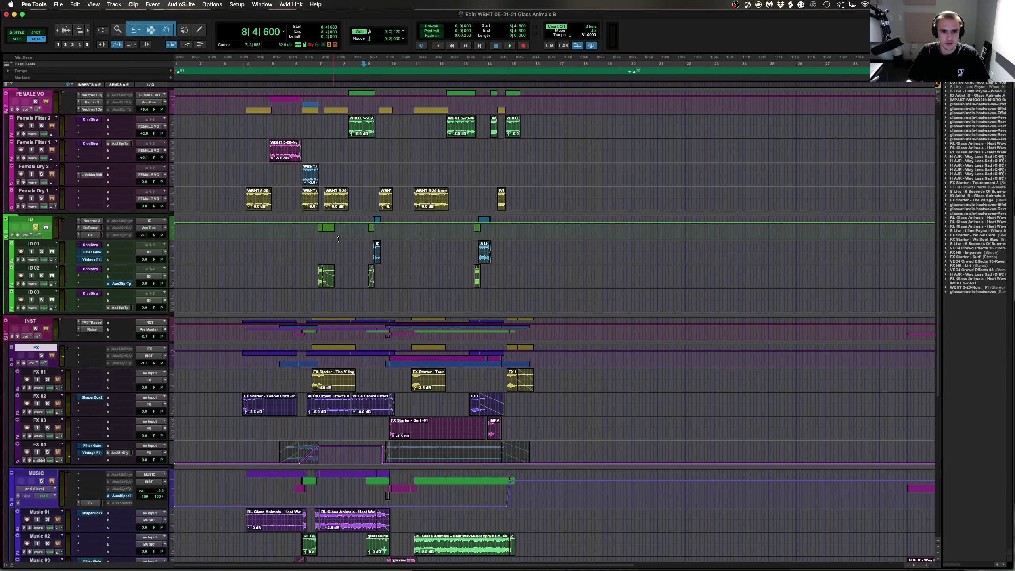
pyautogui.click(368, 251)
pyautogui.press('t')
pyautogui.press('t')
pyautogui.press('t')
pyautogui.press('t')
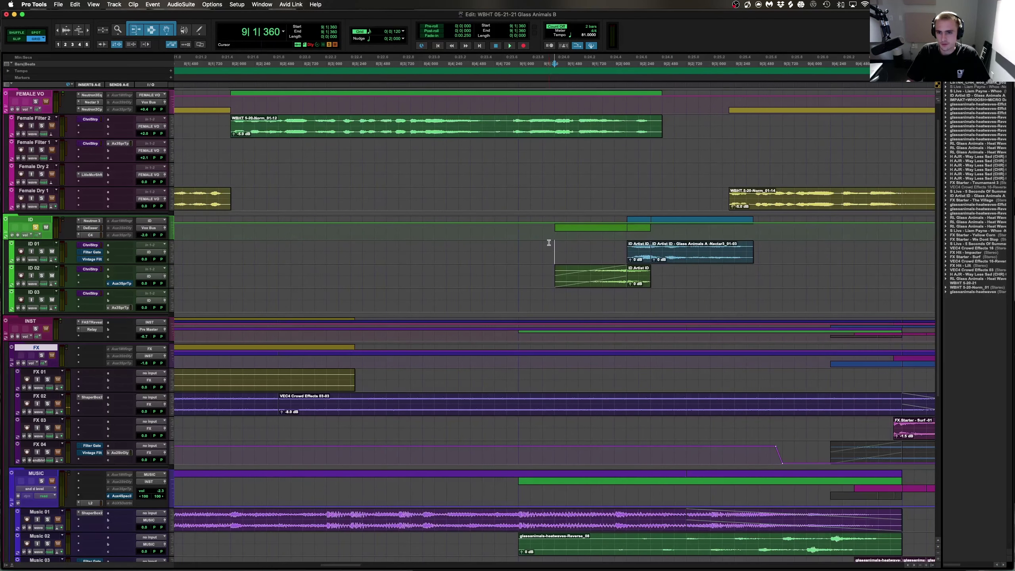
pyautogui.moveTo(560, 245); pyautogui.dragTo(754, 244)
# Open Nectar 3 as an AudioSuite plug-in and add a Gate module to its chain
pyautogui.click(133, 4)
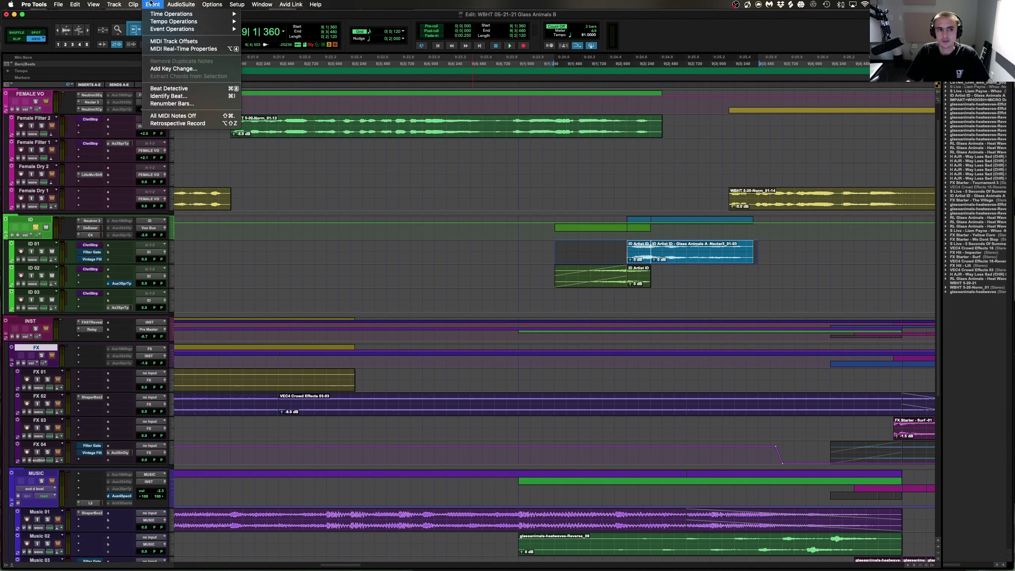
pyautogui.click(203, 52)
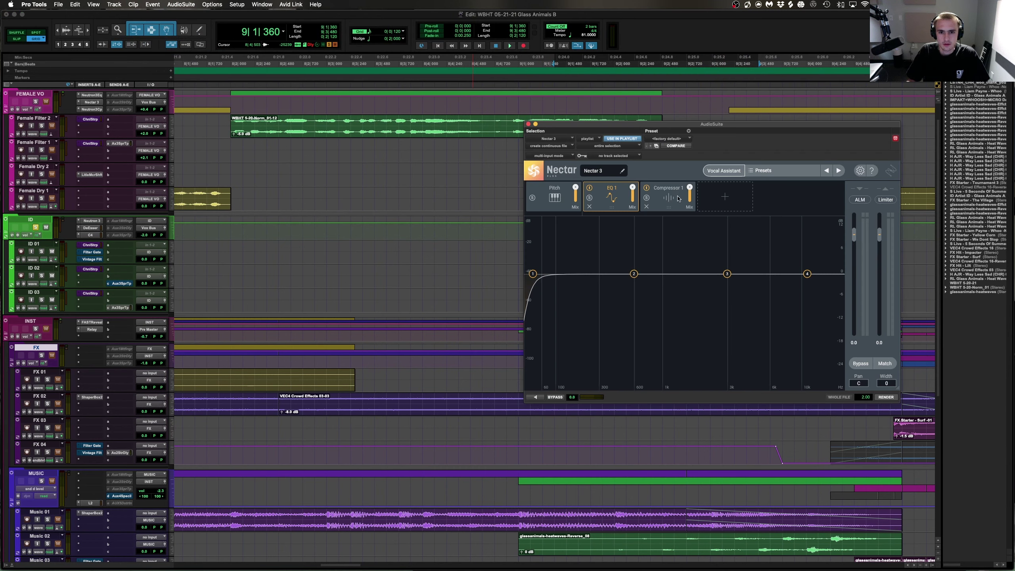
pyautogui.click(725, 198)
pyautogui.click(740, 268)
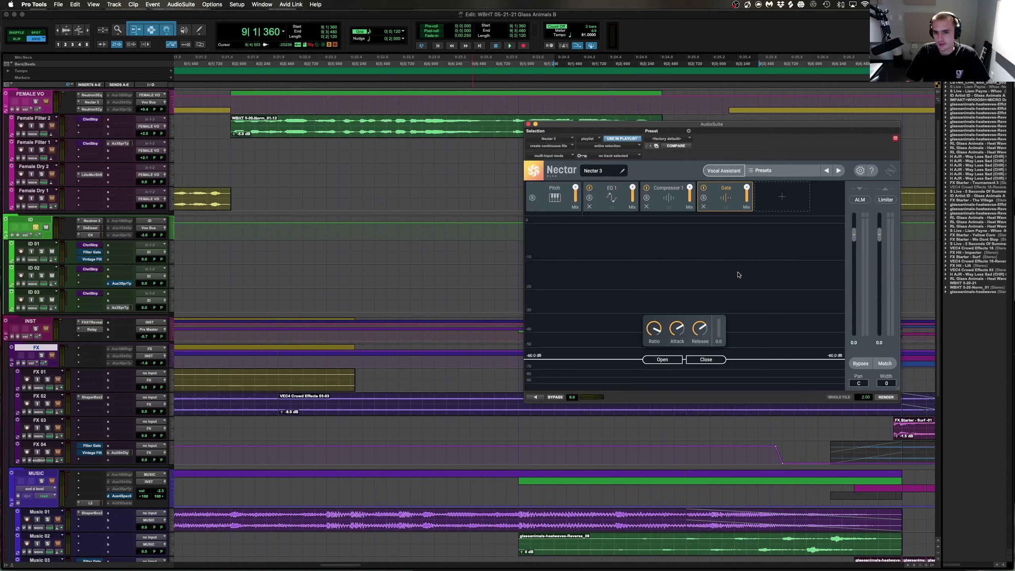
# Swap the Gate module for Harmony in Nectar 3, open the Pitch module and close the AudioSuite window without rendering
pyautogui.click(704, 206)
pyautogui.click(716, 209)
pyautogui.click(728, 276)
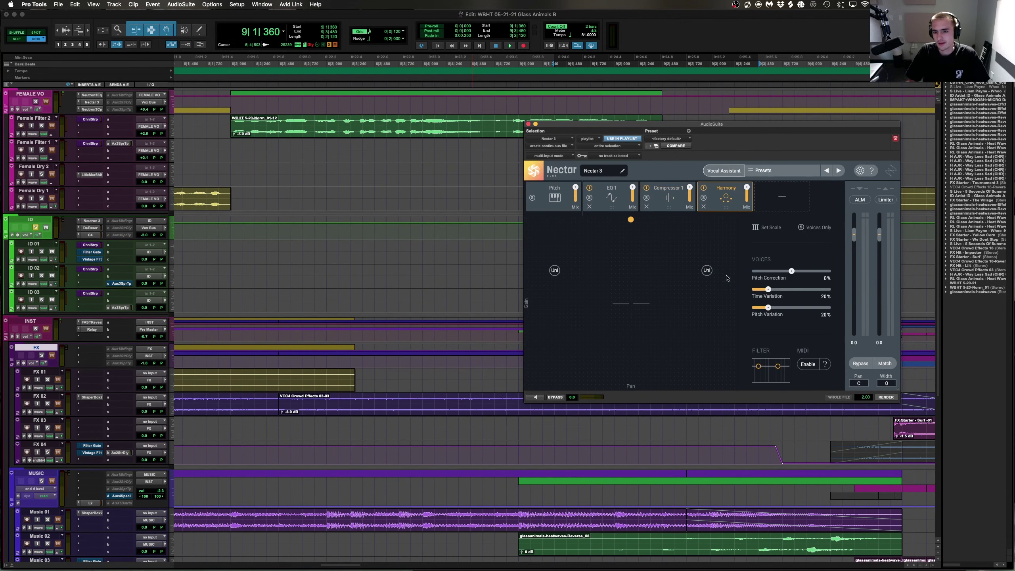
pyautogui.click(557, 196)
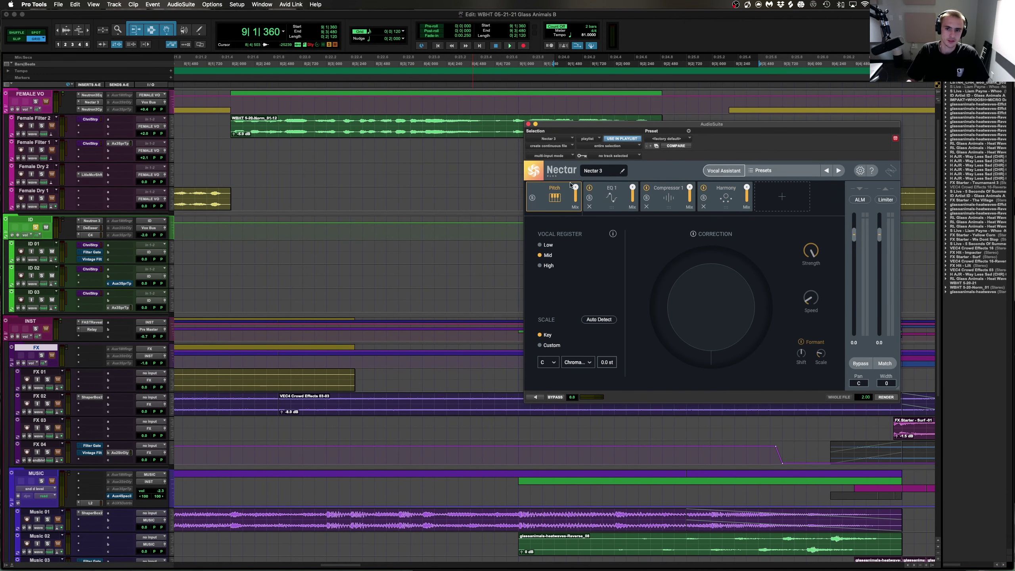
pyautogui.click(528, 124)
# Play the soloed ID folder from 8|4|720 through the reversed artist ID transition and stop playback
pyautogui.click(549, 268)
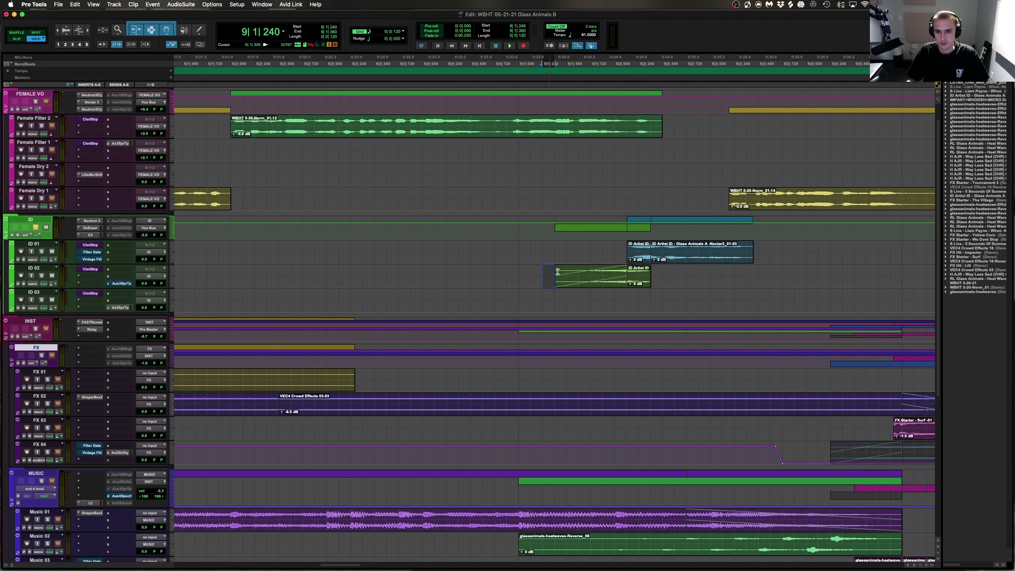
pyautogui.click(526, 276)
pyautogui.click(494, 276)
pyautogui.press('space')
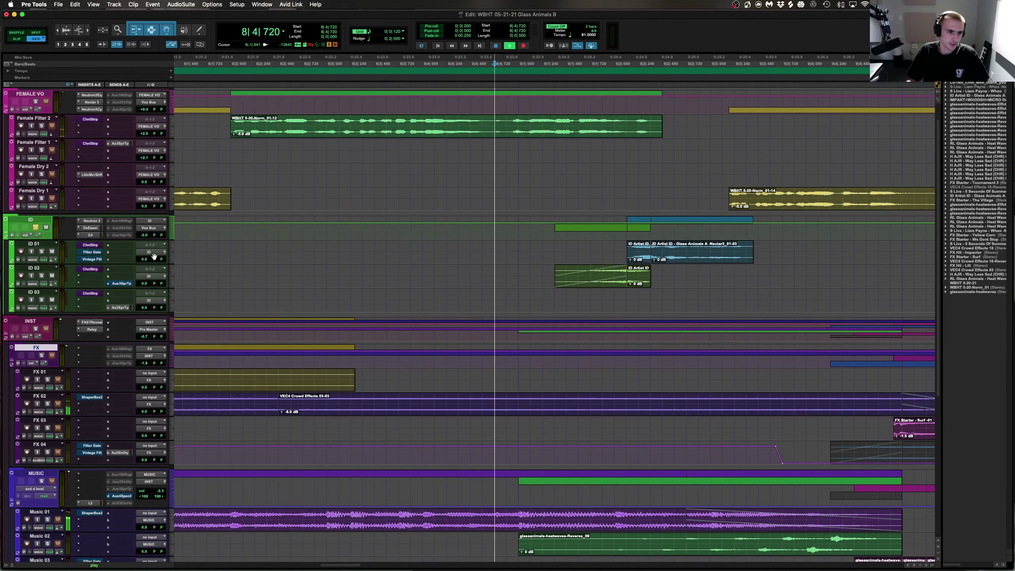
pyautogui.press('space')
# Split the Female Dry 1 clip at 9|3|360 and copy its short first piece up to Female Dry 2
pyautogui.press('r')
pyautogui.click(560, 247)
pyautogui.click(649, 193)
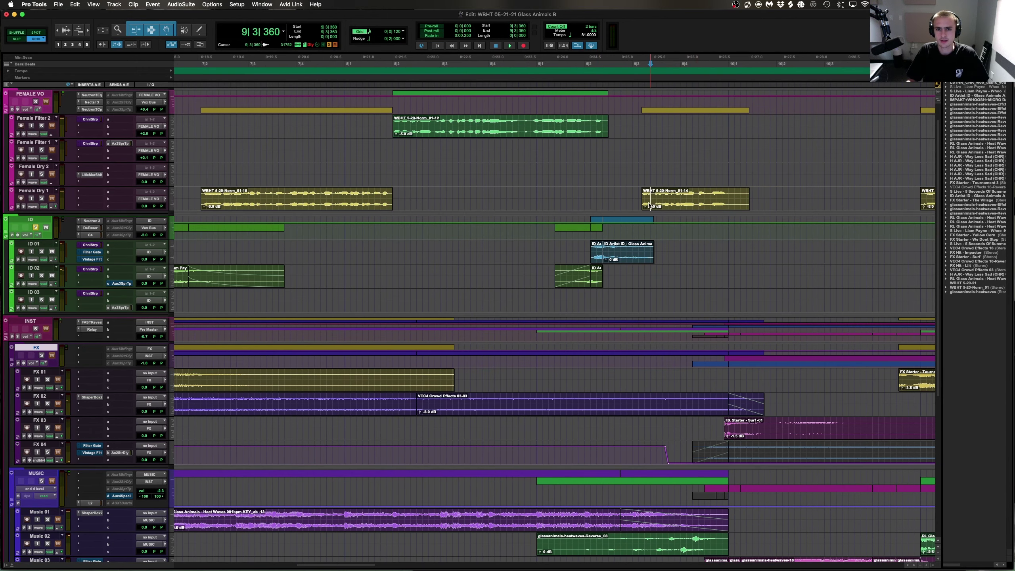
pyautogui.press('b')
pyautogui.moveTo(646, 205); pyautogui.dragTo(646, 183)
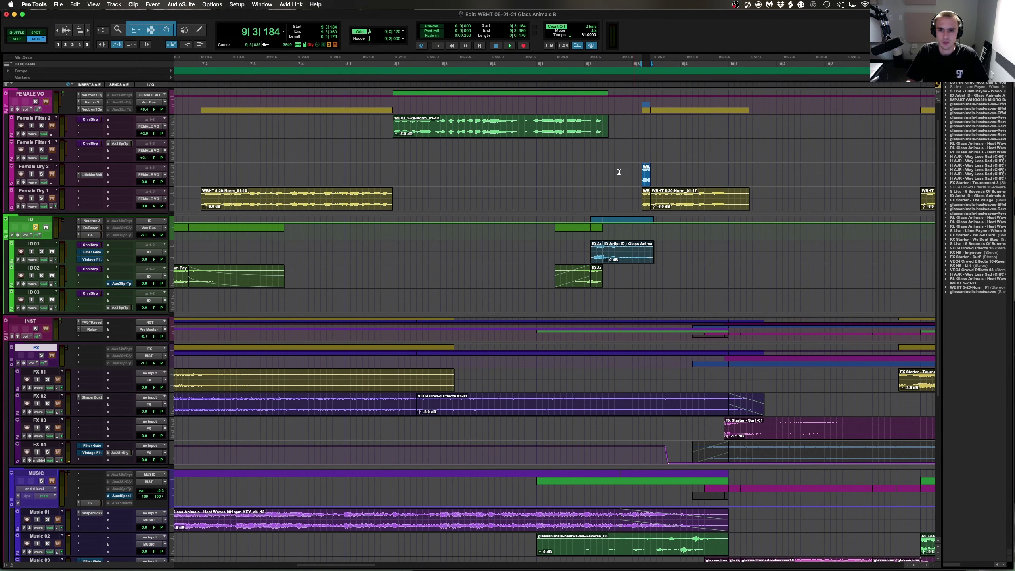
# Unsolo the ID folder and play the session from 9|2|240 across the copied vocal piece
pyautogui.click(35, 229)
pyautogui.click(598, 169)
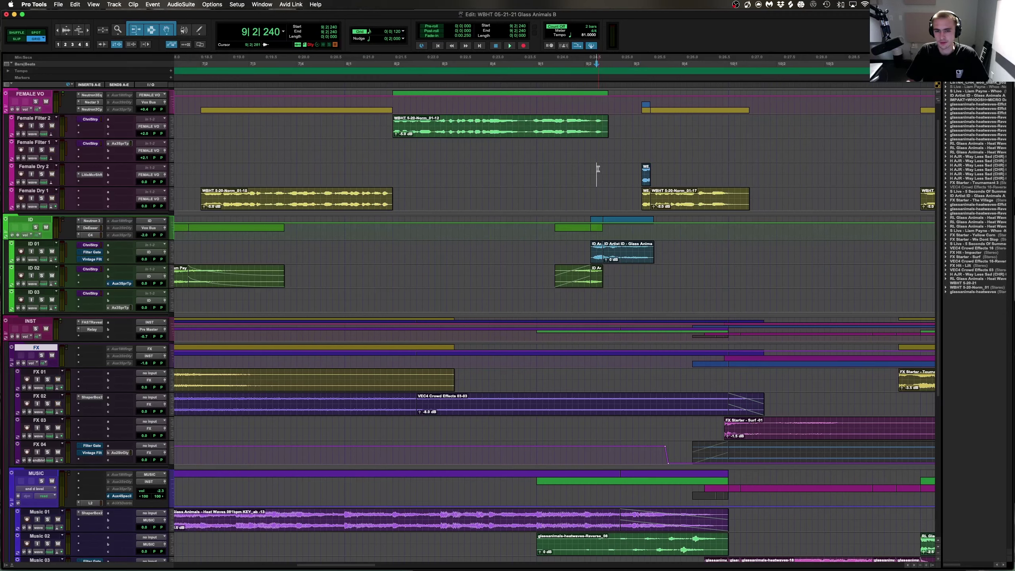
pyautogui.press('space')
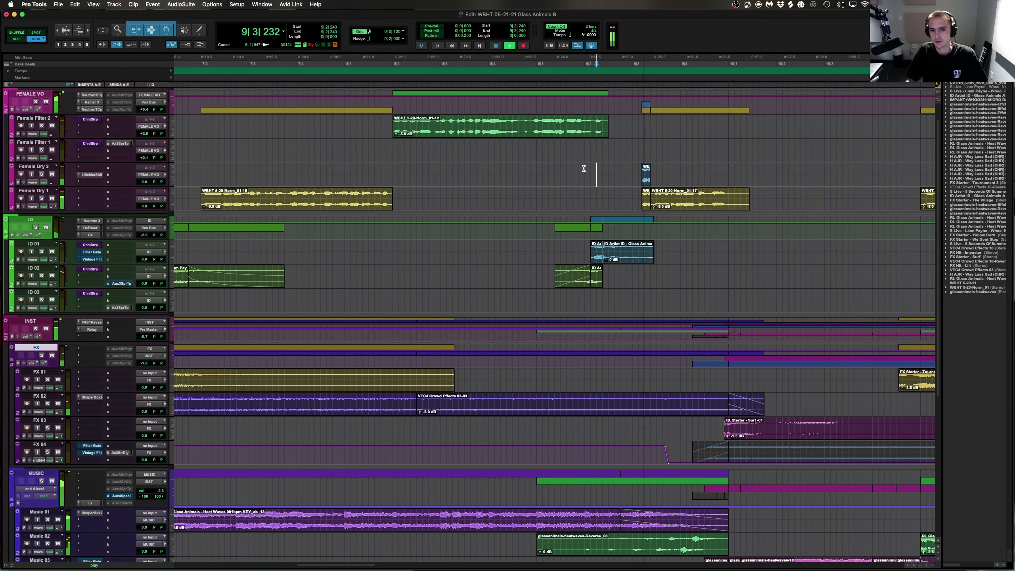
pyautogui.press('space')
# Select the short Female Dry 2 clip with the empty lead-in from 9|1|000 and process it with Verbsuite Classics' reversed reverb
pyautogui.click(647, 181)
pyautogui.keyDown('shift'); pyautogui.click(537, 172); pyautogui.keyUp('shift')
pyautogui.click(181, 5)
pyautogui.moveTo(188, 41)
pyautogui.click(255, 104)
pyautogui.moveTo(740, 207); pyautogui.dragTo(739, 202)
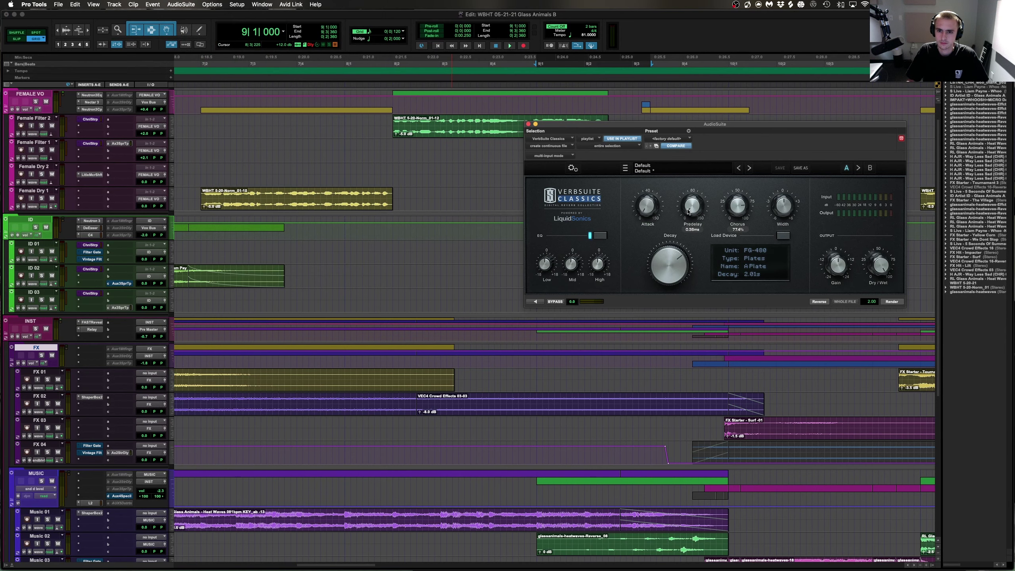
pyautogui.click(826, 302)
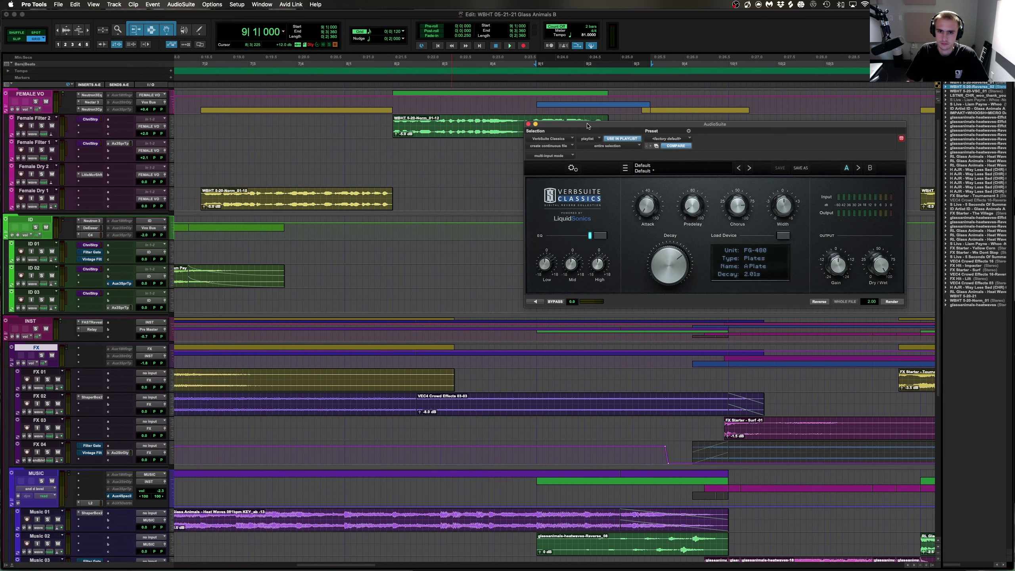
# Move the AudioSuite window off the vocal tracks and trim the start of the reversed Female Dry 2 clip to 9|2|480
pyautogui.moveTo(569, 128); pyautogui.dragTo(551, 332)
pyautogui.click(610, 173)
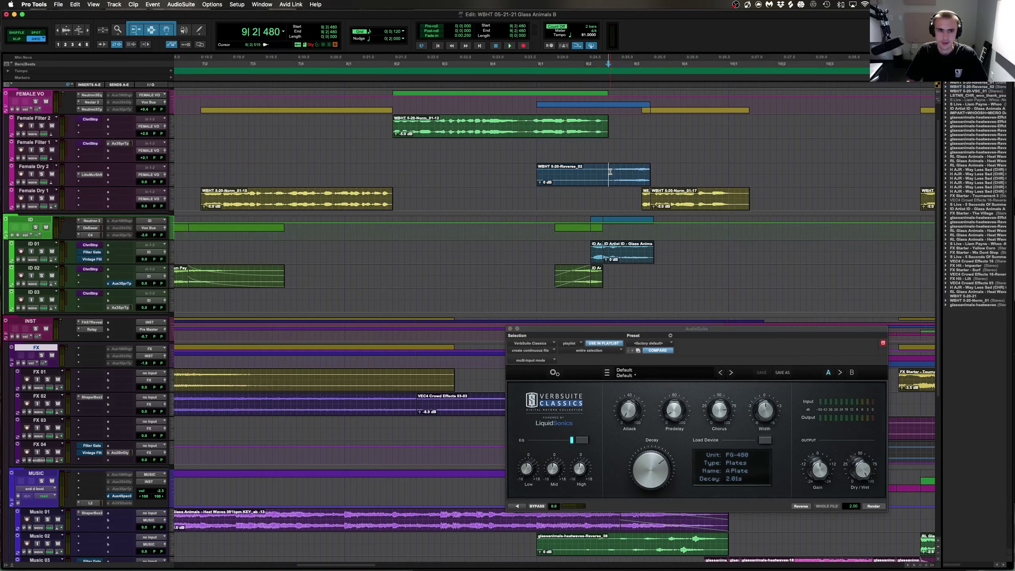
pyautogui.press('space')
pyautogui.press('t')
pyautogui.press('t')
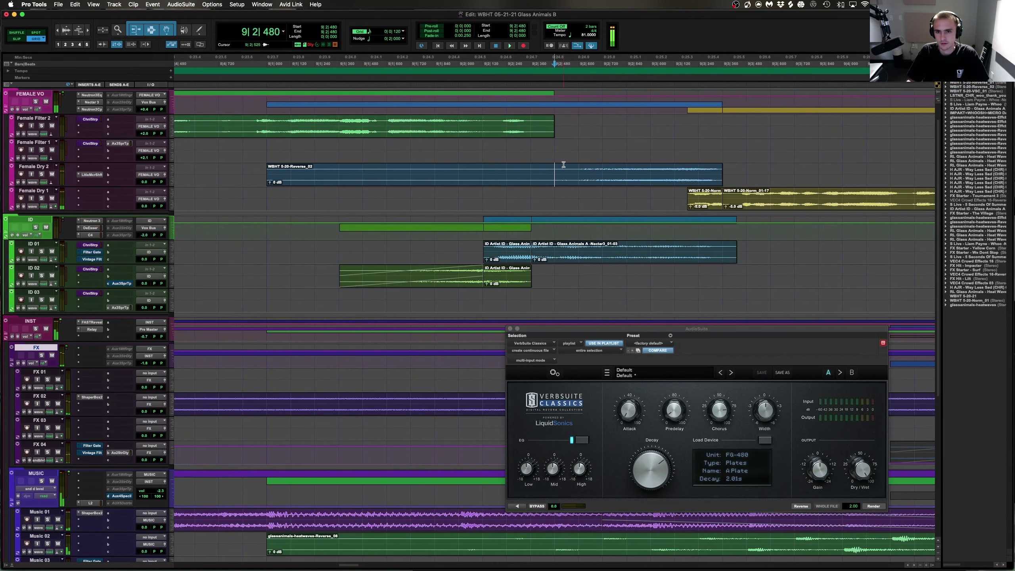
pyautogui.press('r')
pyautogui.press('a')
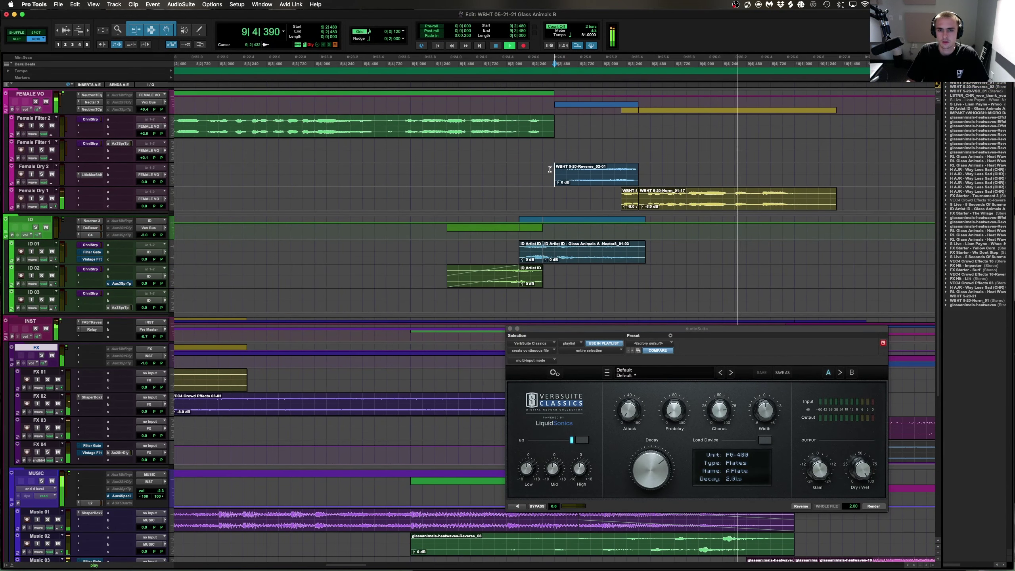
# Lower the reversed Female Dry 2 clip's gain to -4.5 dB and add a fade-in over roughly its first half
pyautogui.press('r')
pyautogui.click(582, 183)
pyautogui.hotkey('ctrl', 'shift', 'Down')
pyautogui.hotkey('ctrl', 'shift', 'Down')
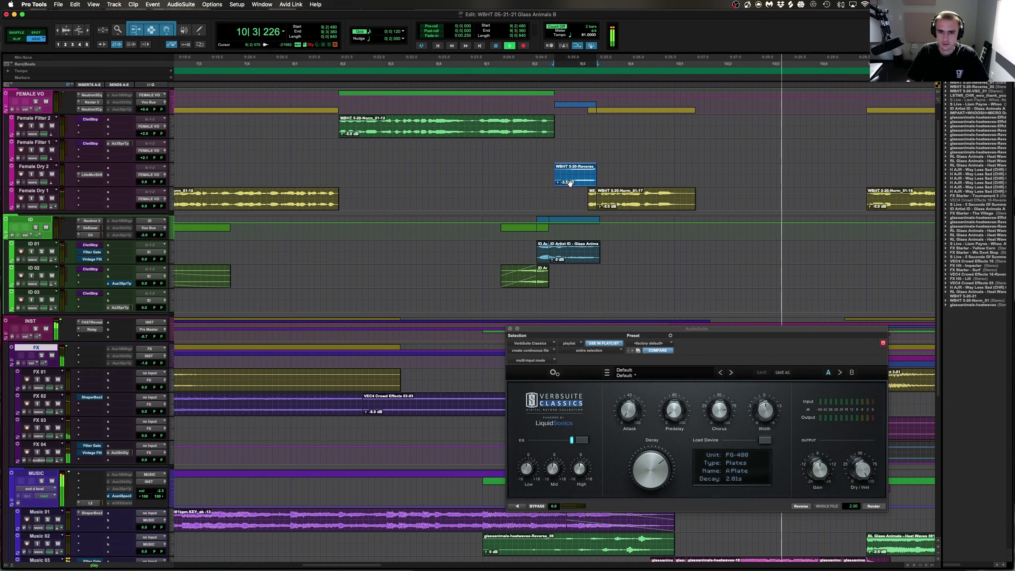
pyautogui.moveTo(572, 171); pyautogui.dragTo(554, 170)
pyautogui.press('f')
# Play the session from 9|2|360 to audition the reversed vocal transition, and move the AudioSuite window clear of the music tracks
pyautogui.click(549, 169)
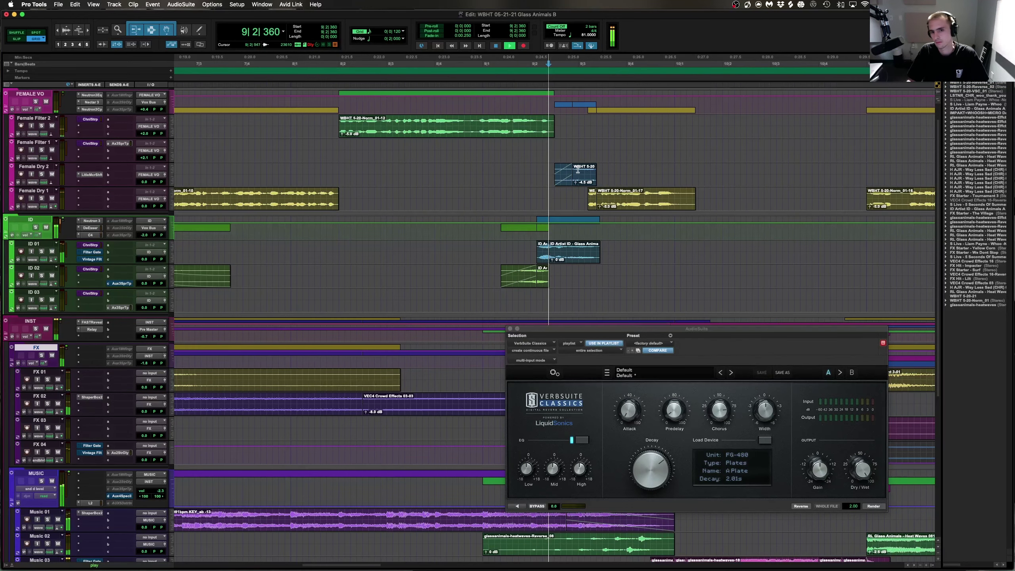
pyautogui.press('r')
pyautogui.scroll(-5, 700, 270)
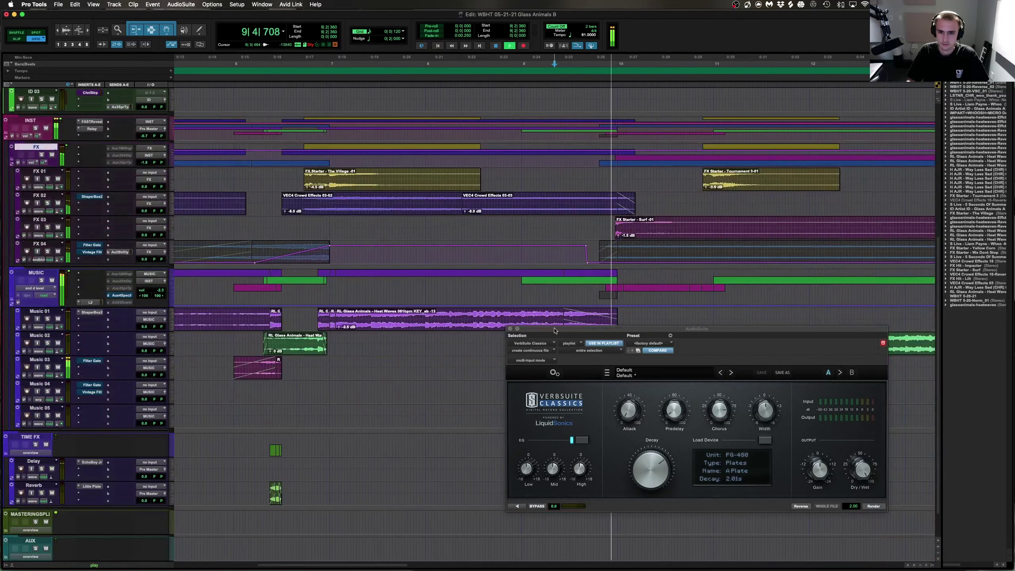
pyautogui.moveTo(524, 329); pyautogui.dragTo(513, 467)
pyautogui.press('space')
# Solo the MUSIC folder and place the cursor on Music 02 at 5|4|600, ahead of the first reversed music clip
pyautogui.scroll(5, 519, 280)
pyautogui.press('r')
pyautogui.press('r')
pyautogui.click(370, 221)
pyautogui.press('t')
pyautogui.press('t')
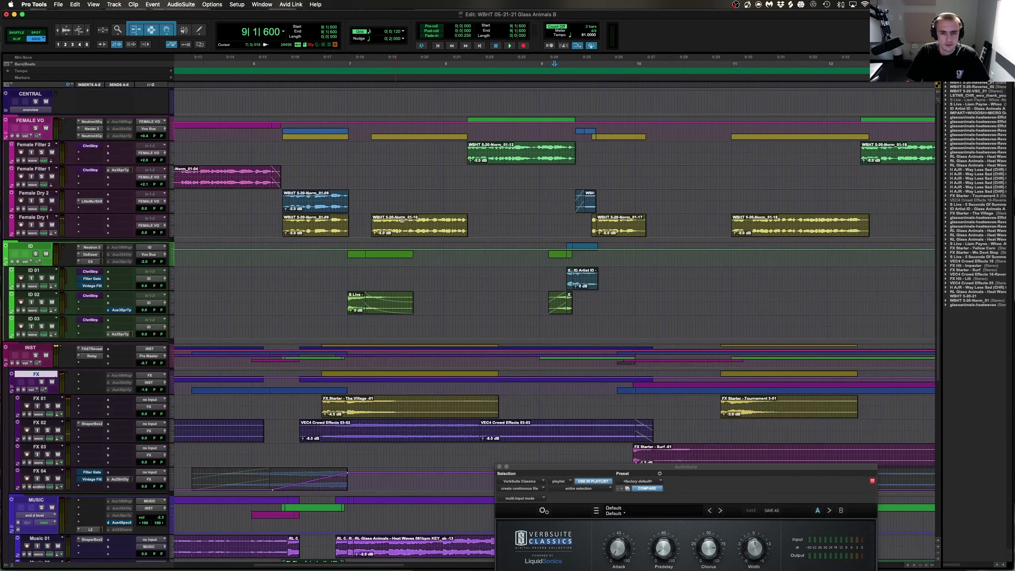
pyautogui.scroll(-5, 558, 292)
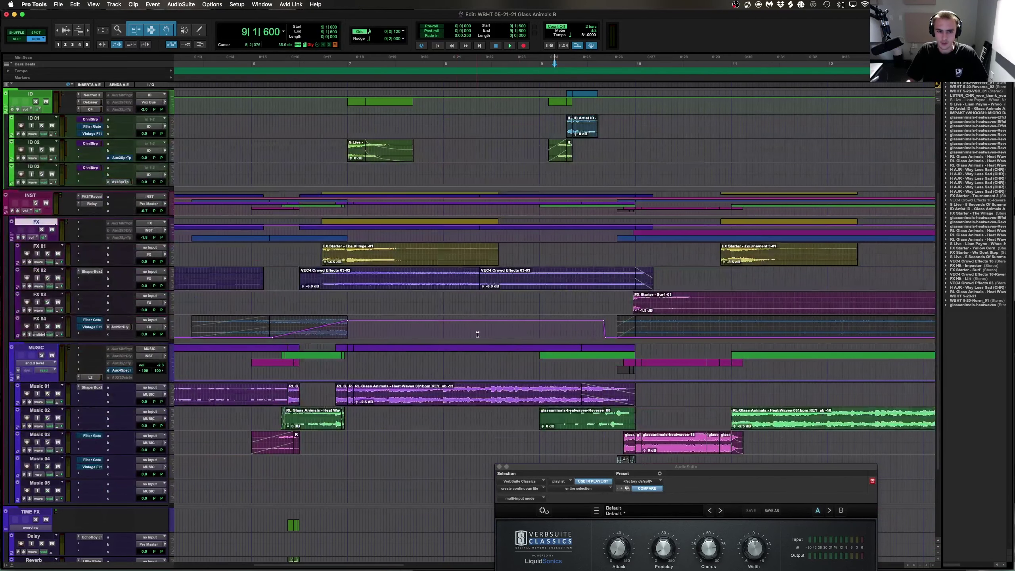
pyautogui.click(41, 355)
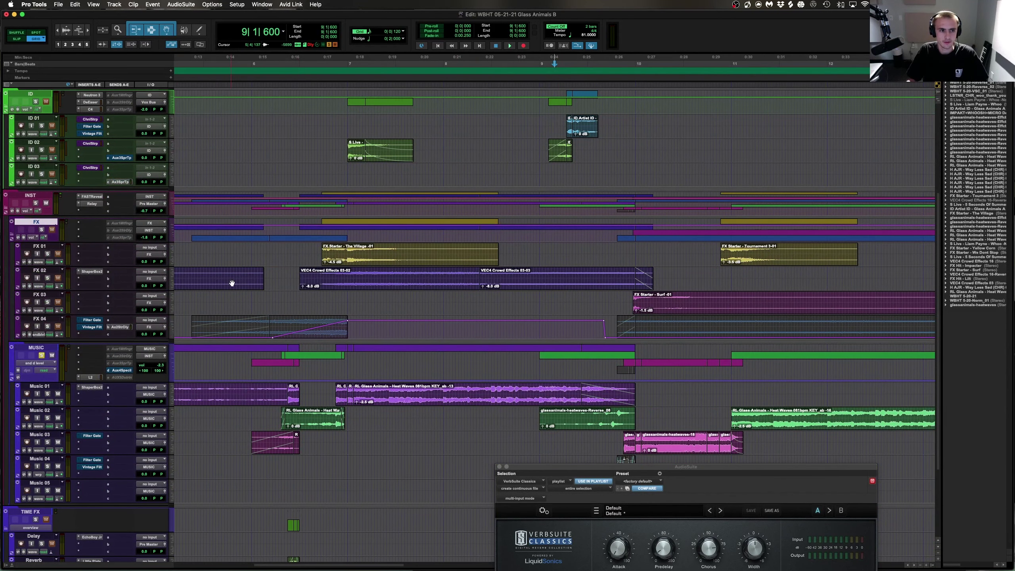
pyautogui.click(242, 412)
pyautogui.press('t')
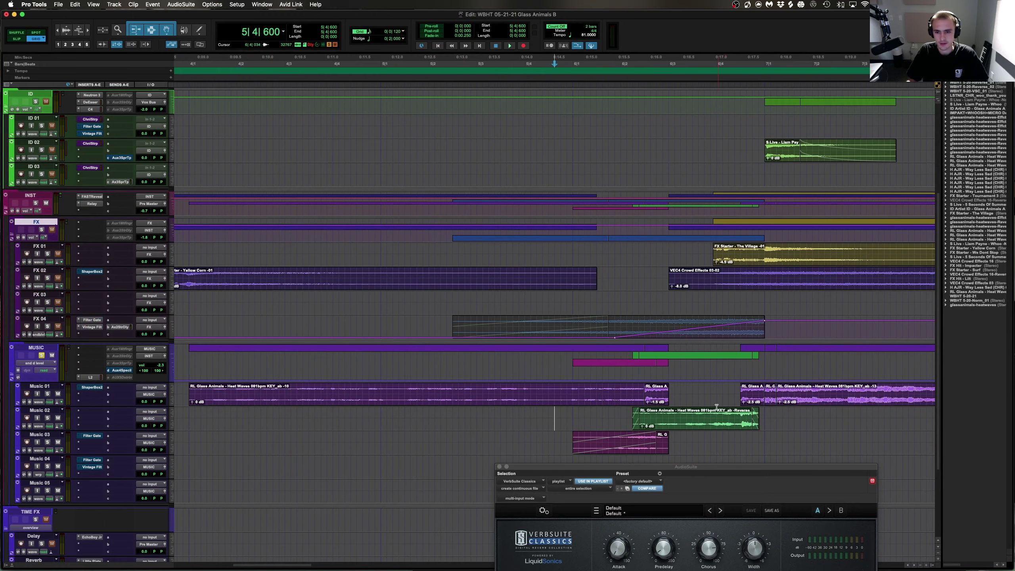
# Select the short Heat Waves clip at 6|2|480 on Music 01 and solo the TIME FX folder
pyautogui.scroll(5, 738, 399)
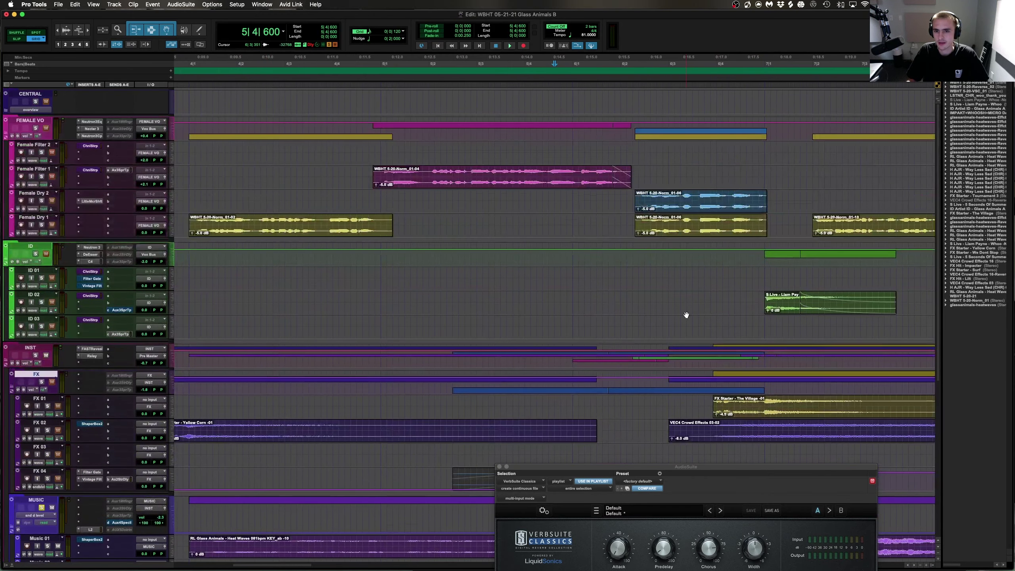
pyautogui.scroll(-7, 630, 273)
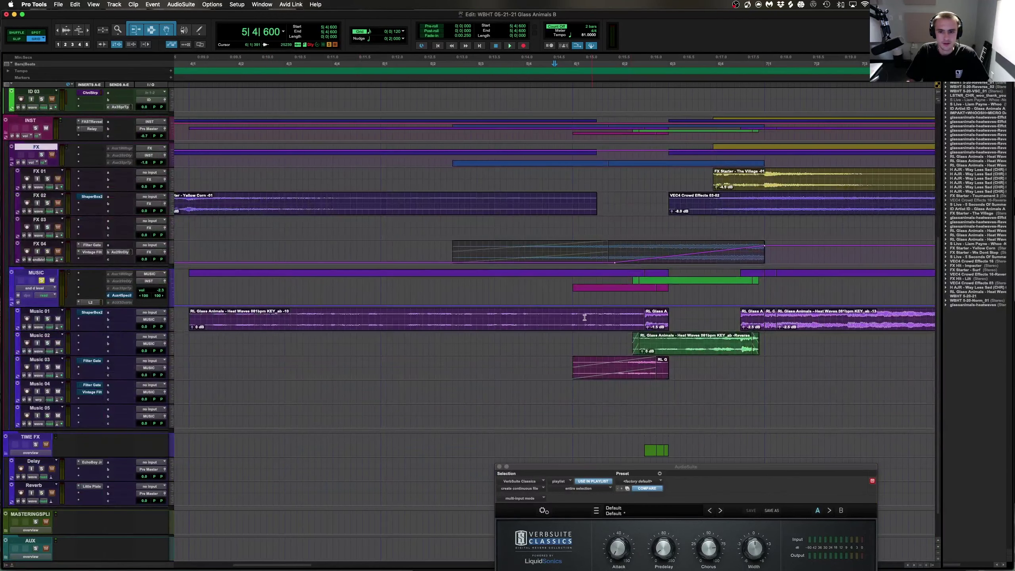
pyautogui.click(662, 327)
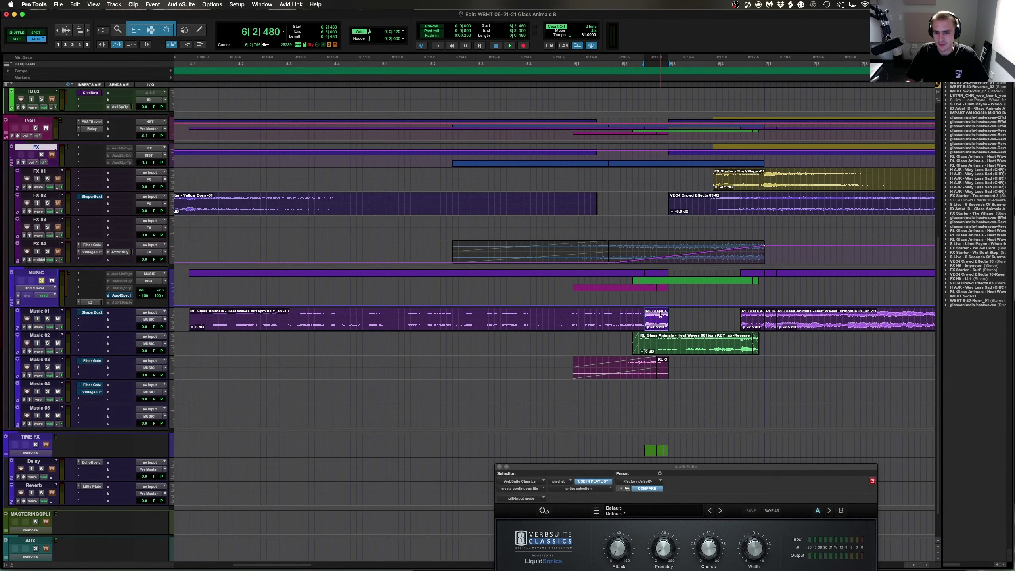
pyautogui.scroll(-1, 660, 401)
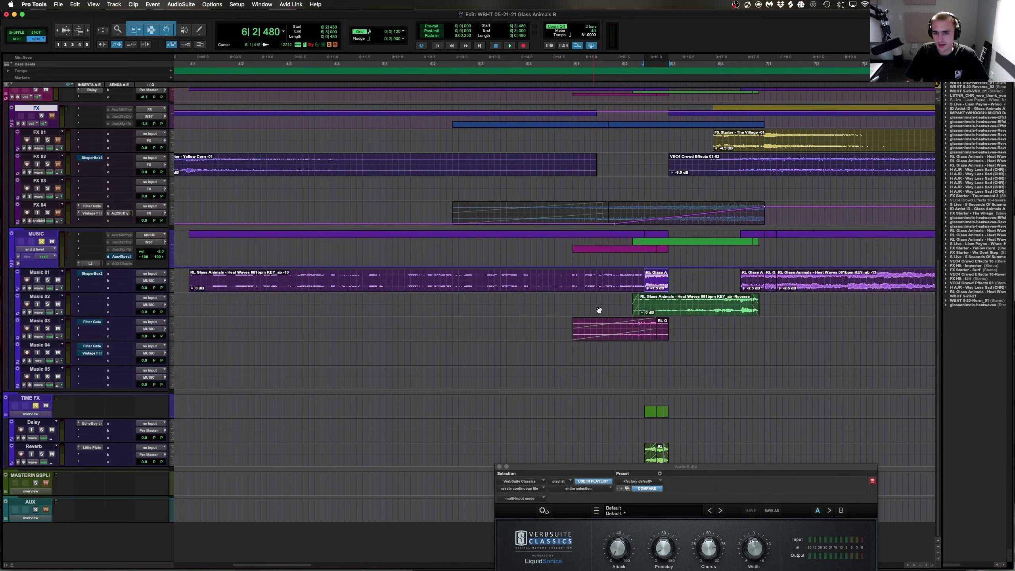
# Play the soloed MUSIC and TIME FX folders from 5|3|120 through the reversed music transition and stop playback
pyautogui.click(566, 299)
pyautogui.click(483, 300)
pyautogui.press('space')
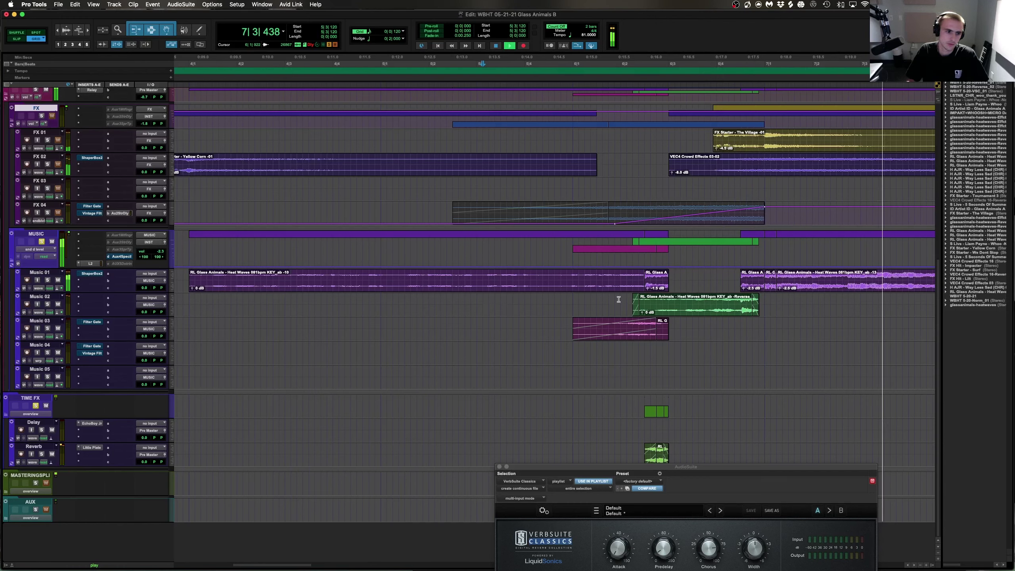
pyautogui.press('space')
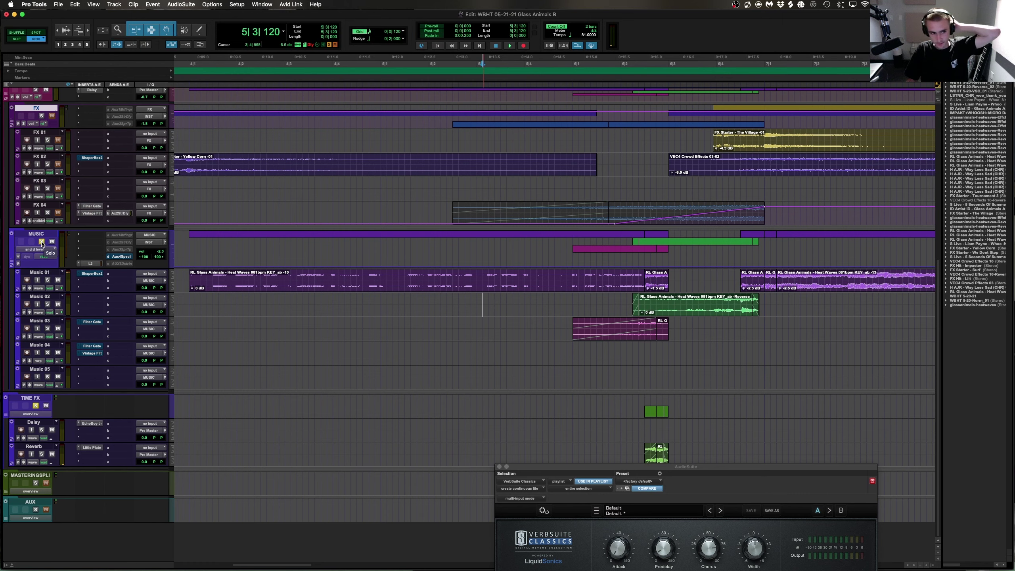
# Unsolo the MUSIC and TIME FX folders and play the full session from 5|4|840 through the reversed music transition
pyautogui.click(42, 243)
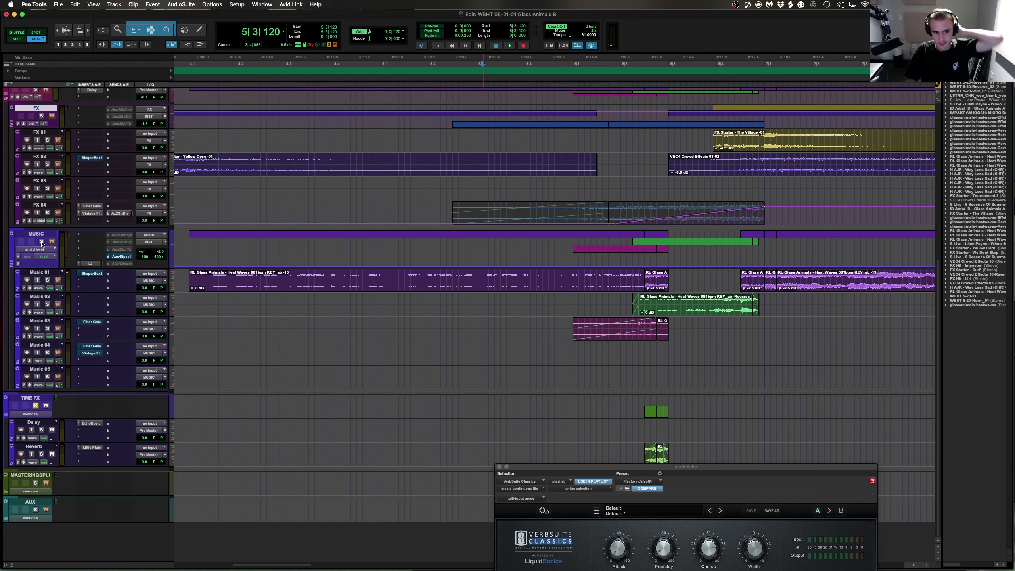
pyautogui.click(37, 406)
pyautogui.click(567, 303)
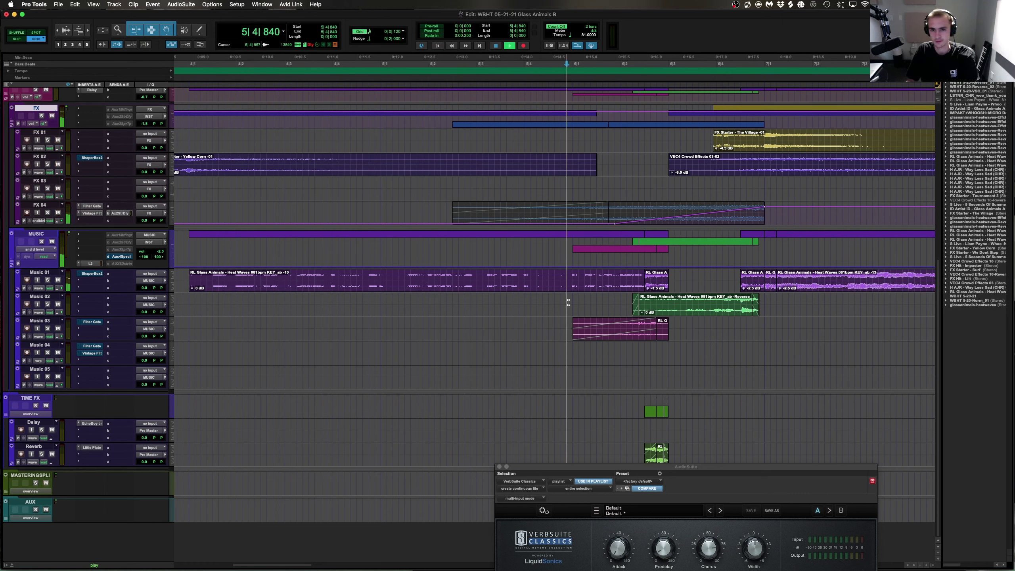
pyautogui.press('space')
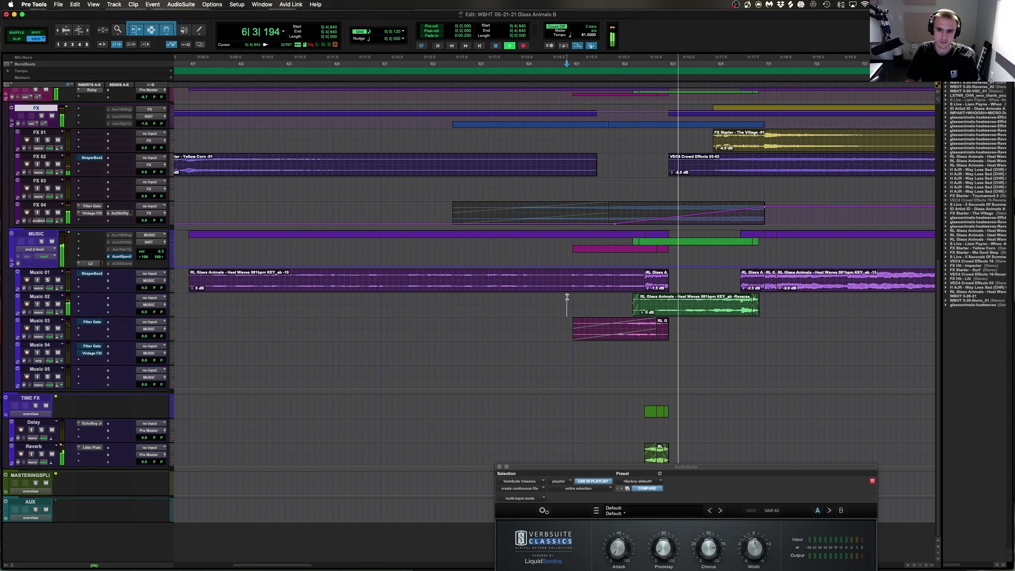
pyautogui.click(583, 299)
pyautogui.press('r')
pyautogui.press('r')
pyautogui.press('space')
pyautogui.click(628, 302)
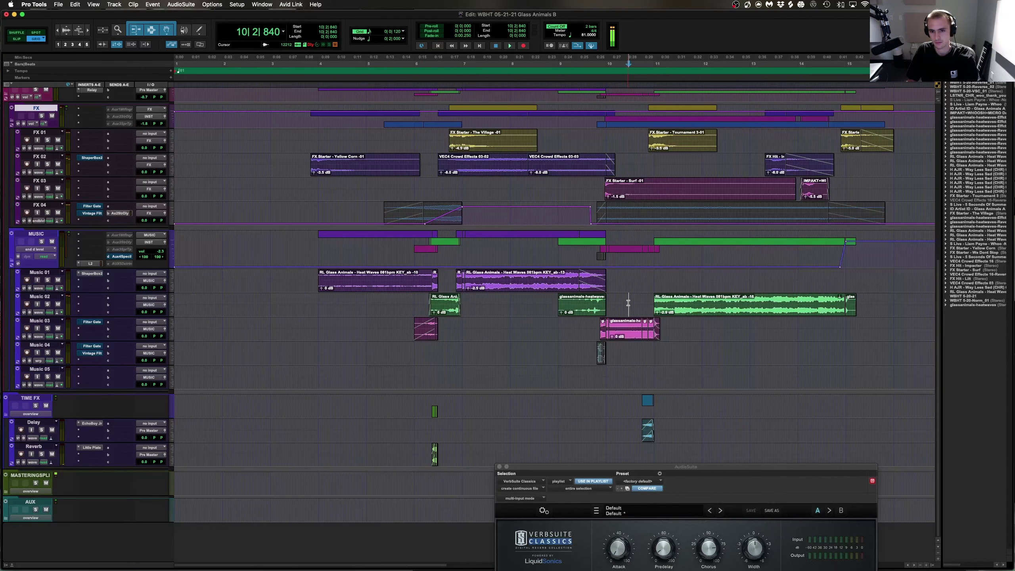
pyautogui.scroll(10, 628, 303)
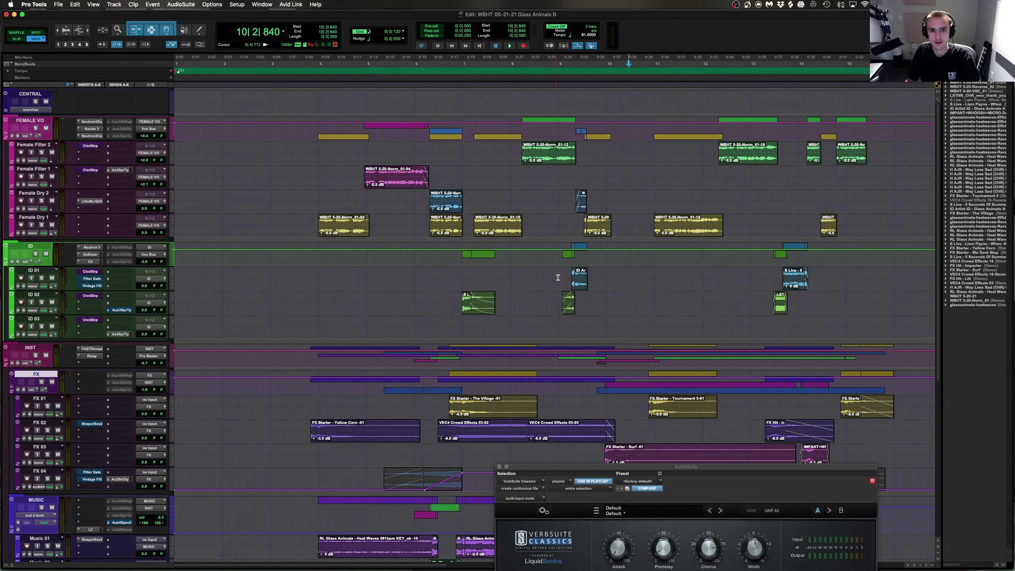
pyautogui.click(658, 473)
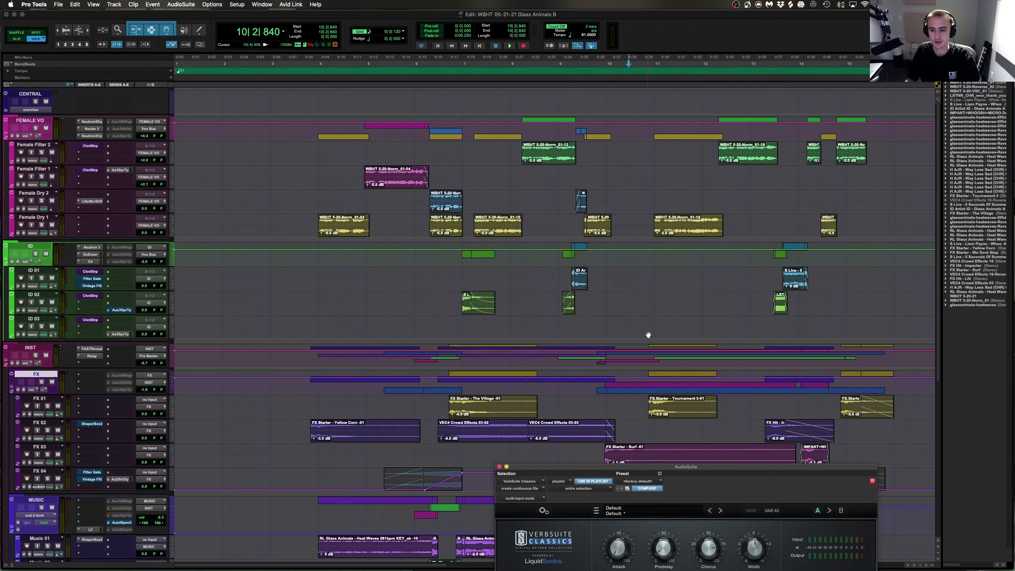